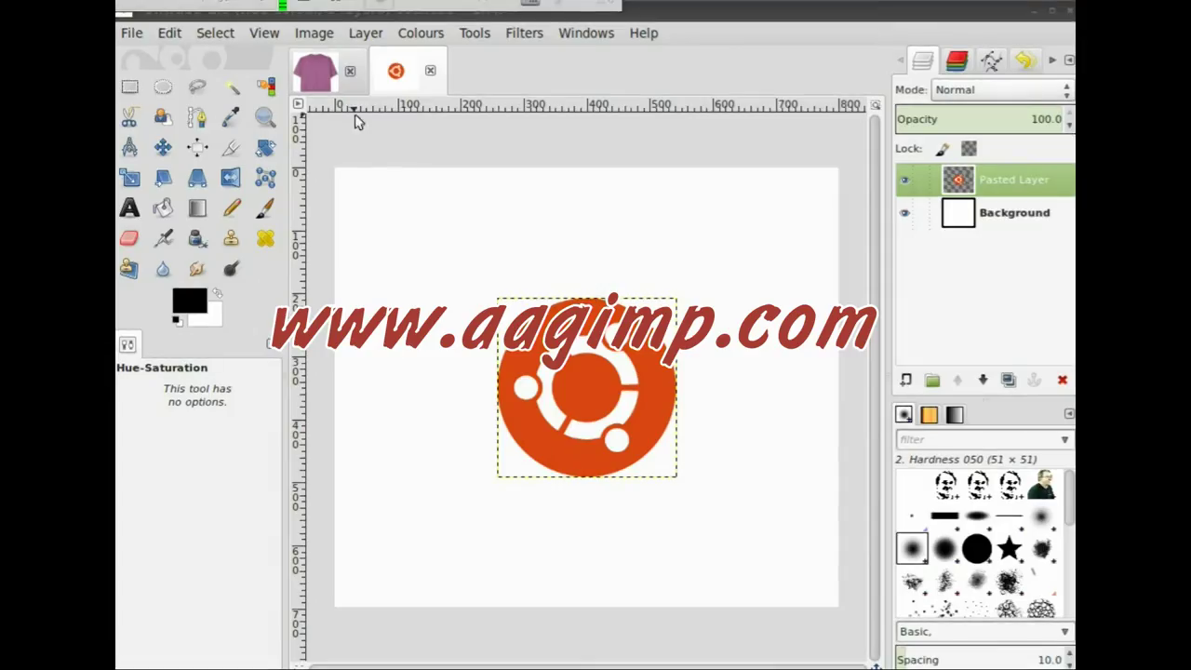
# Step: Select the whole Ubuntu logo image with Select > All and copy it to the clipboard
pyautogui.click(313, 70)
pyautogui.scroll(-1, 614, 278)
pyautogui.scroll(1, 586, 272)
pyautogui.click(398, 71)
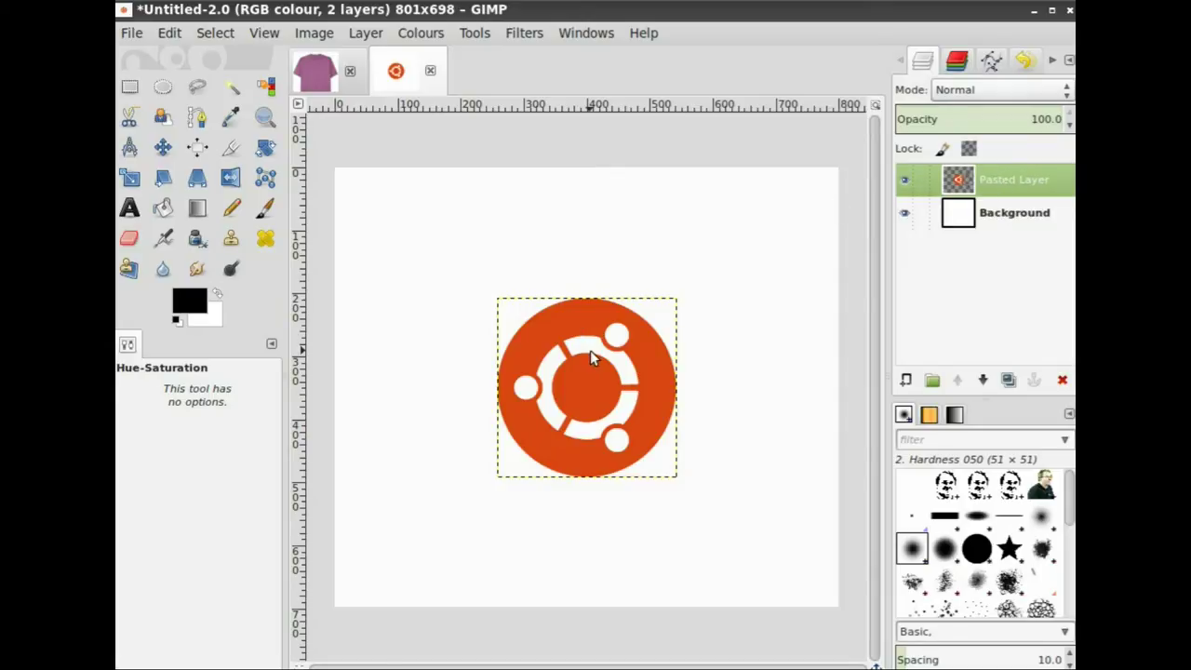
pyautogui.rightClick(534, 336)
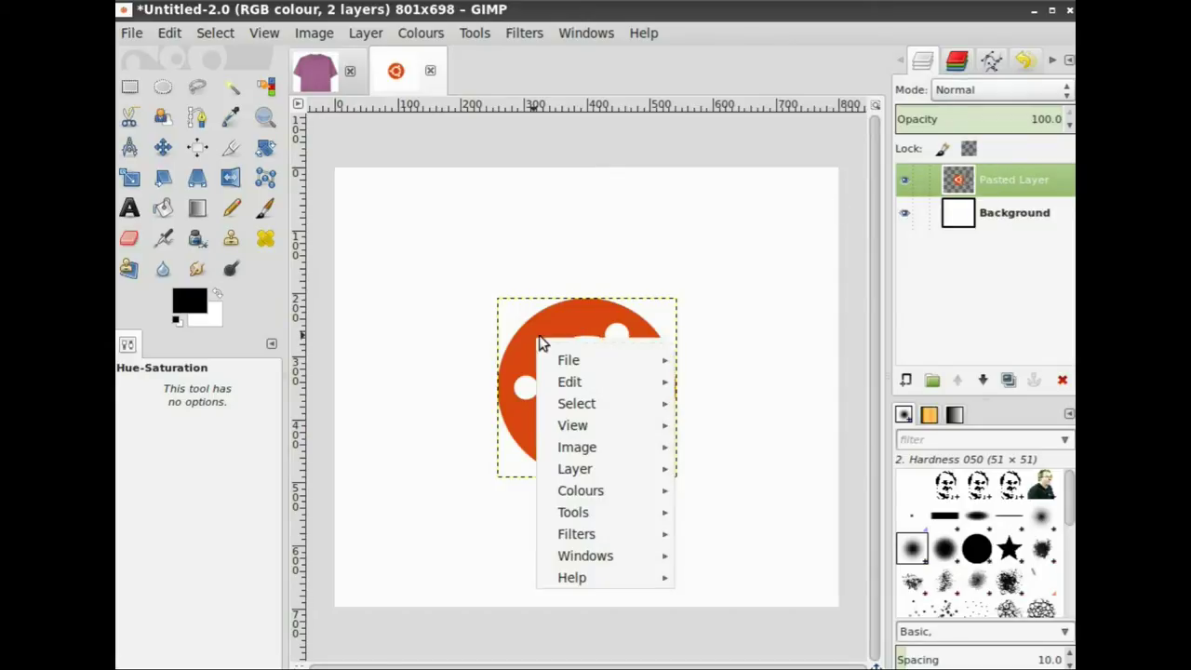
pyautogui.moveTo(577, 403)
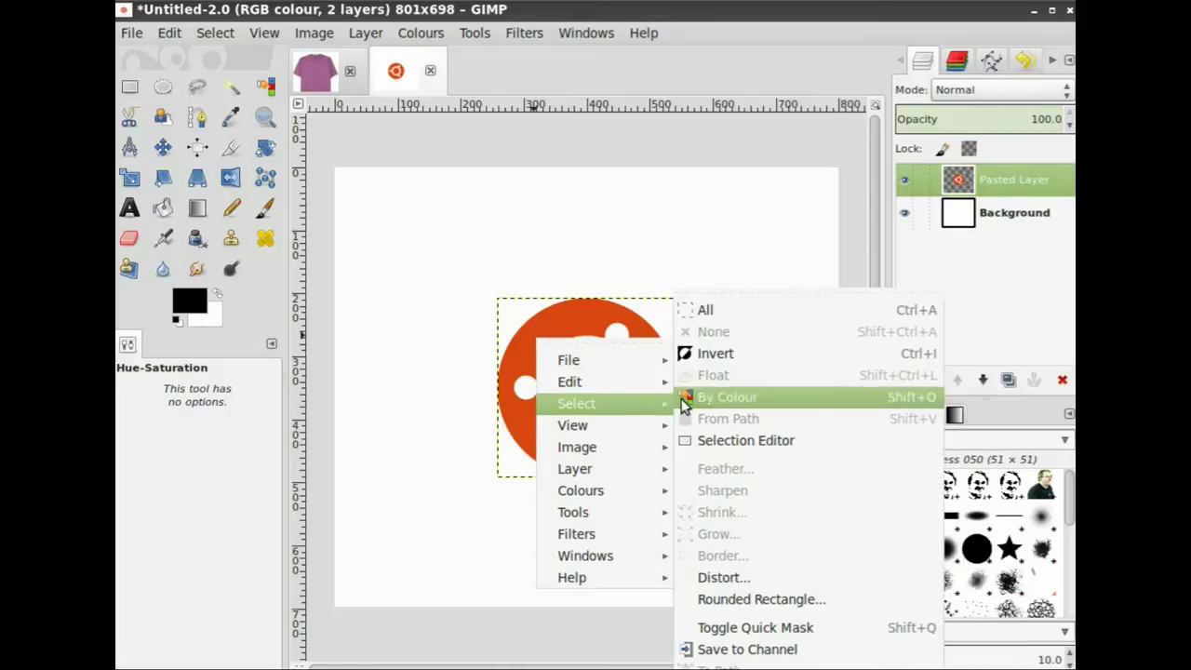
pyautogui.click(745, 314)
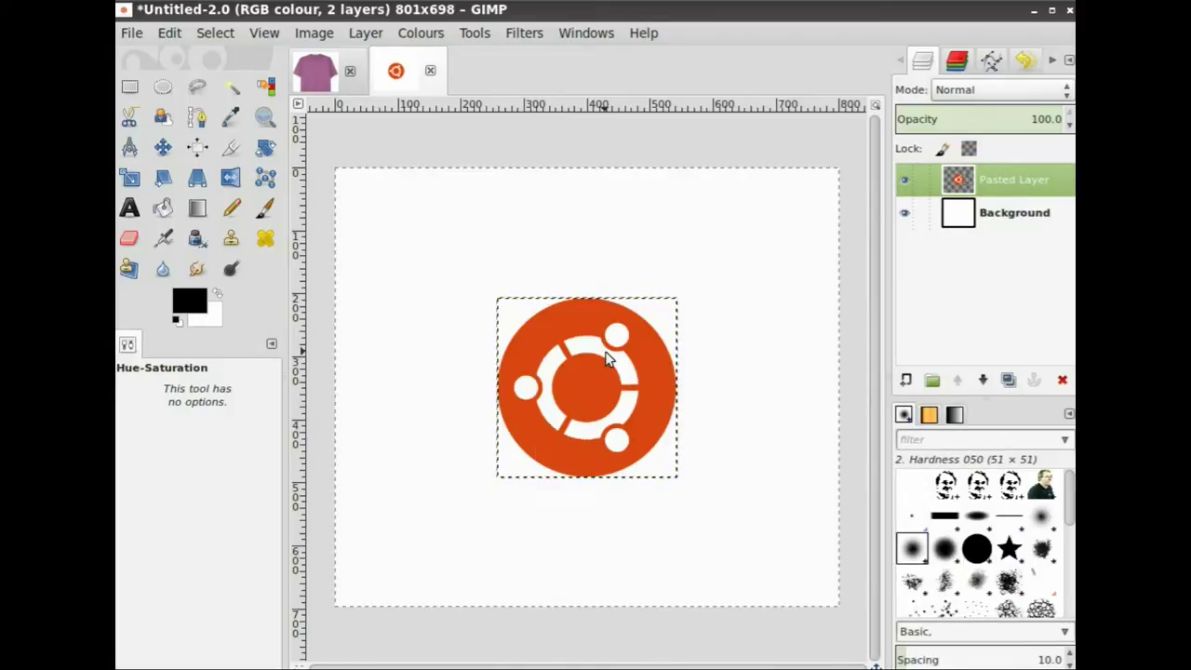
pyautogui.rightClick(607, 361)
pyautogui.click(782, 316)
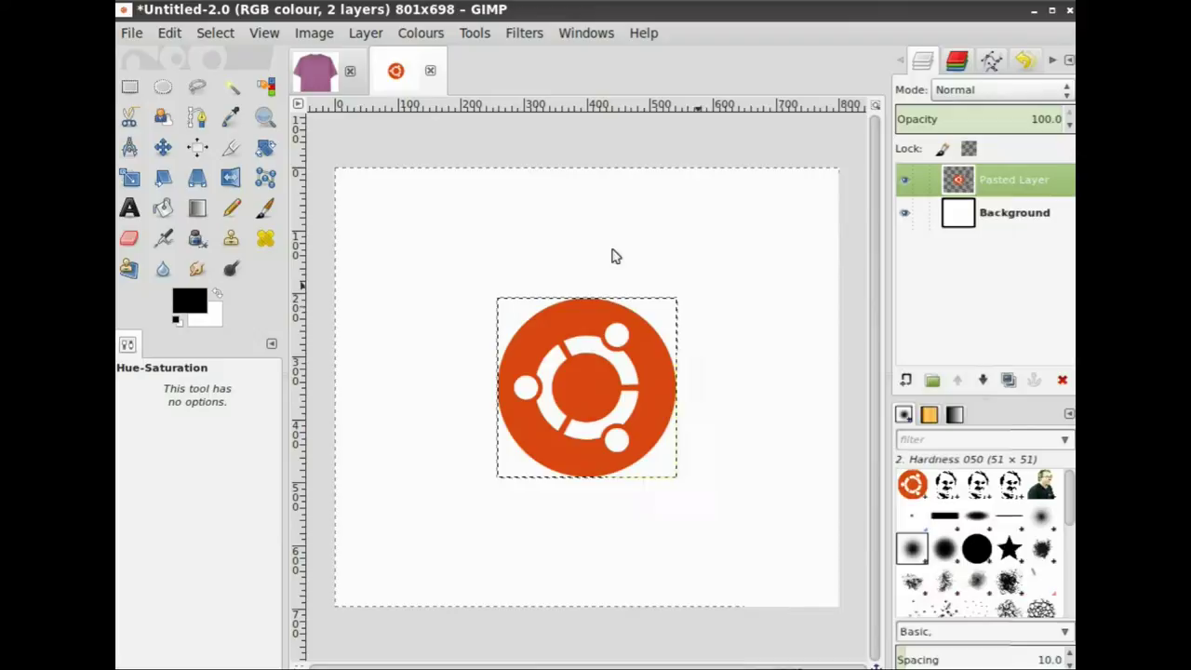
# Step: Paste the copied logo onto the T-shirt image and turn the floating selection into a new layer
pyautogui.click(315, 72)
pyautogui.rightClick(539, 230)
pyautogui.moveTo(559, 268)
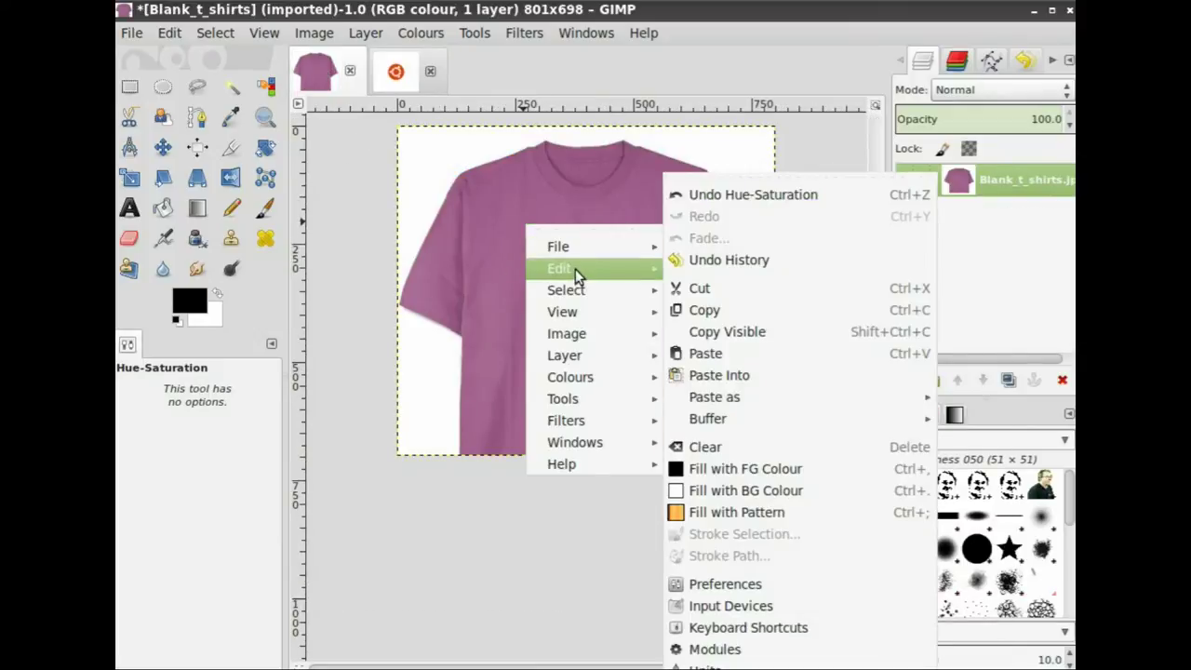
pyautogui.click(708, 352)
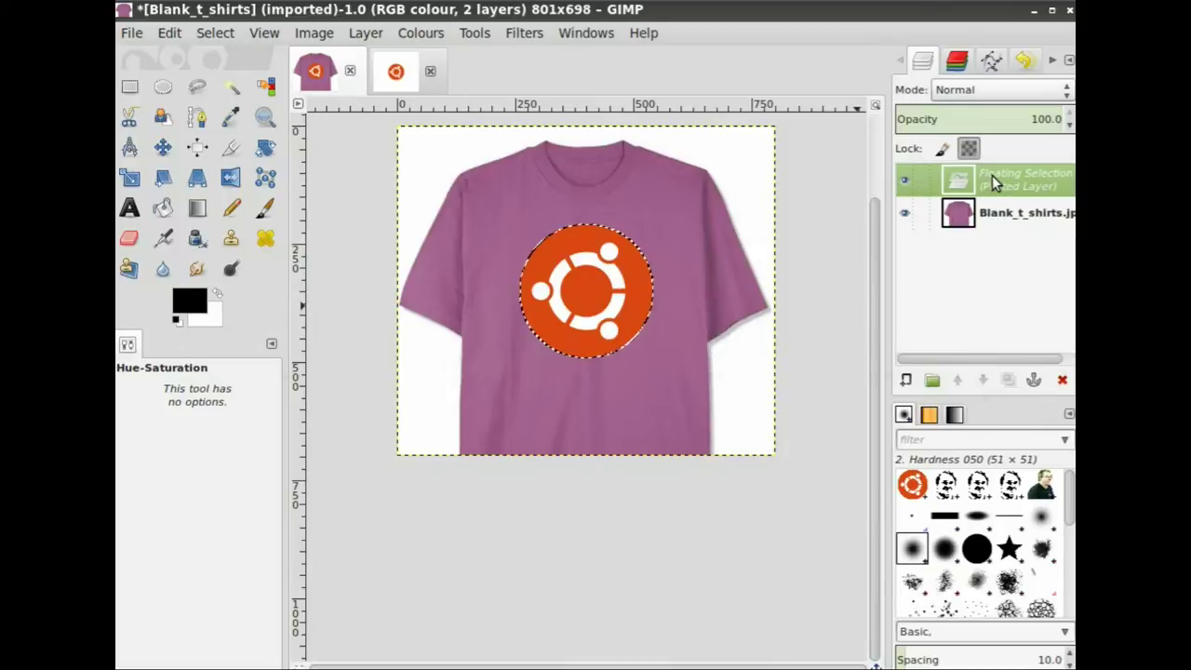
pyautogui.rightClick(992, 175)
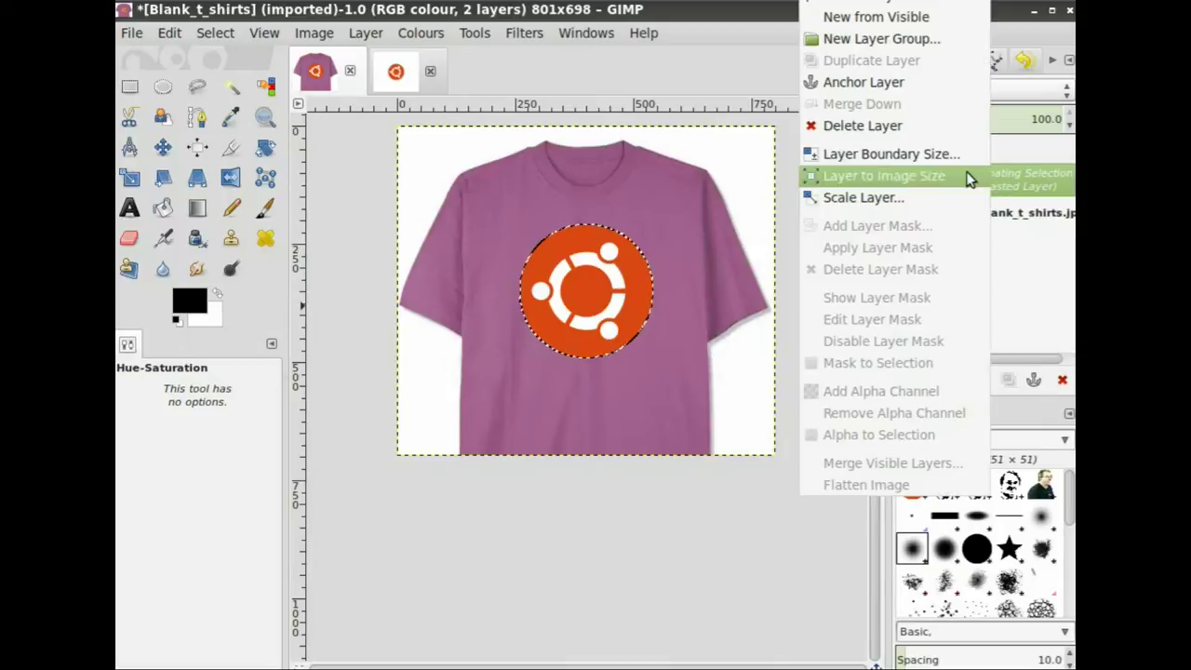
pyautogui.click(883, 5)
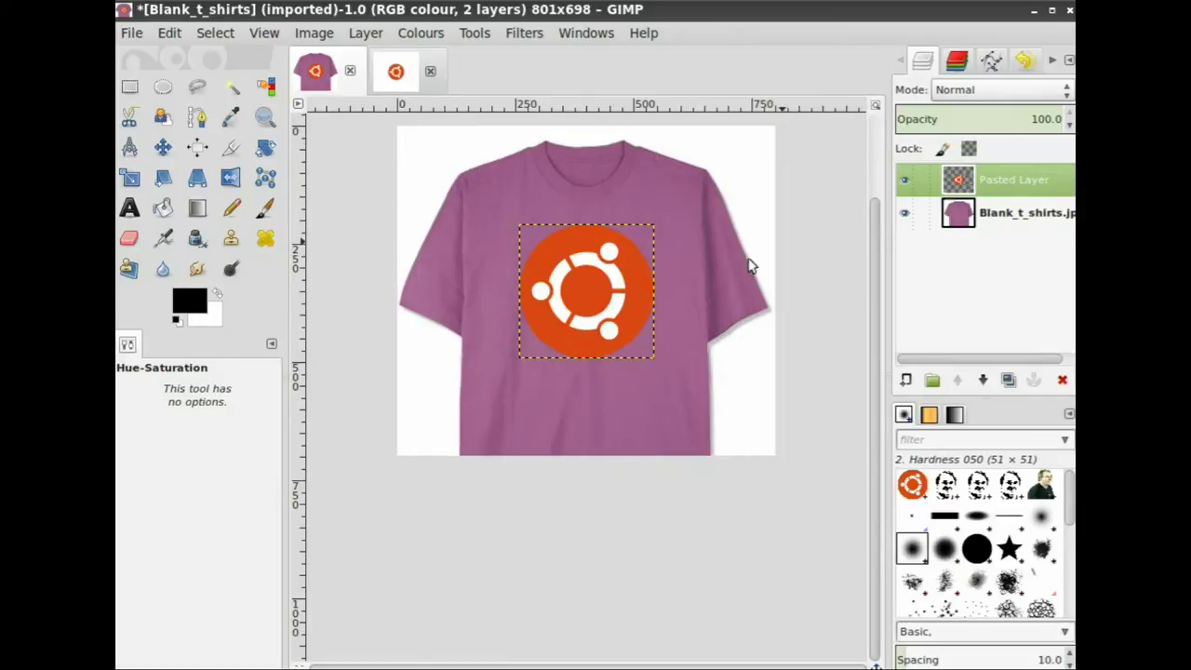
# Step: Scale the logo layer proportionally to about 230×233 px and move it to the chest's centre
pyautogui.click(134, 174)
pyautogui.click(558, 247)
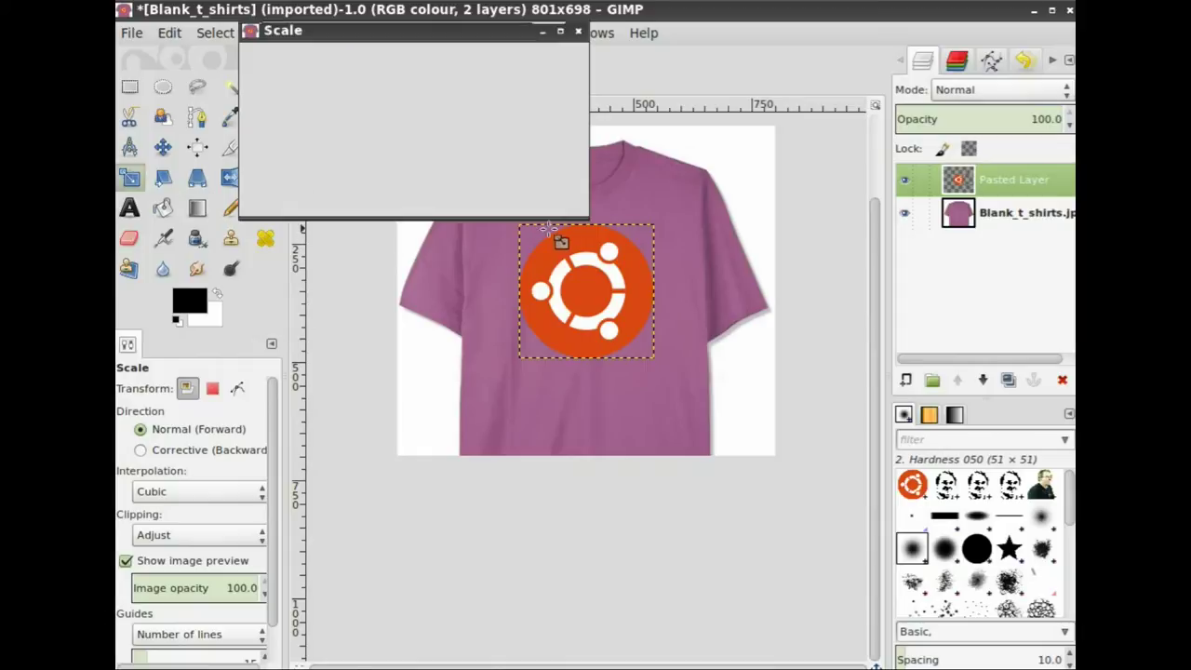
pyautogui.click(387, 110)
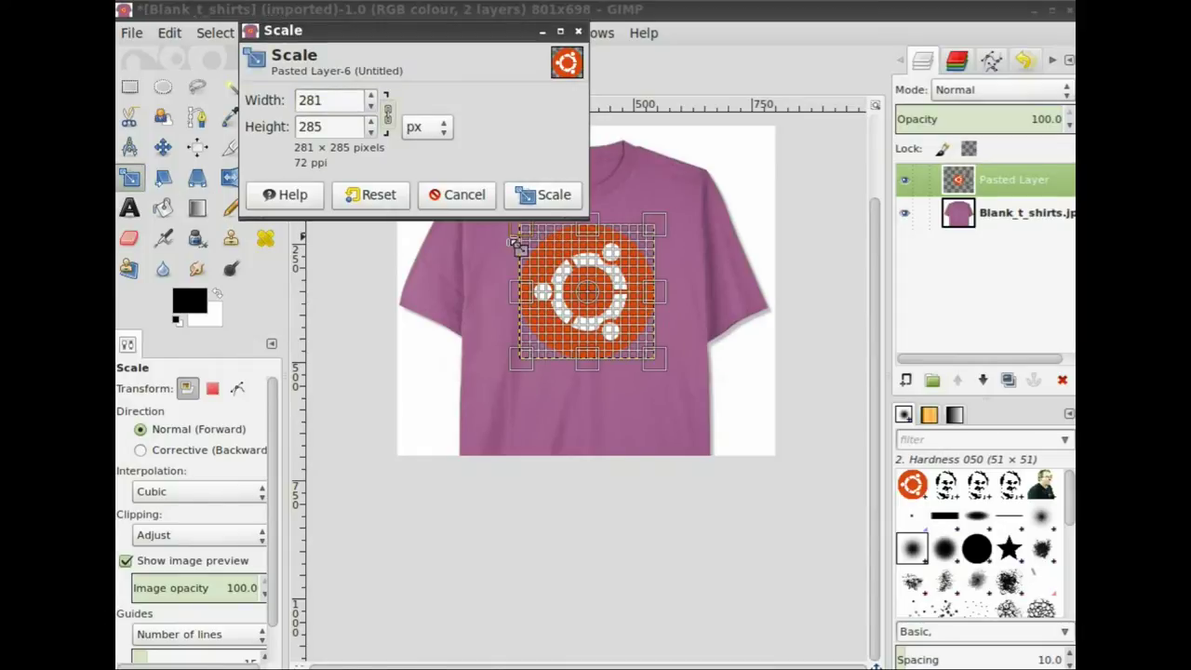
pyautogui.moveTo(523, 245); pyautogui.dragTo(535, 266)
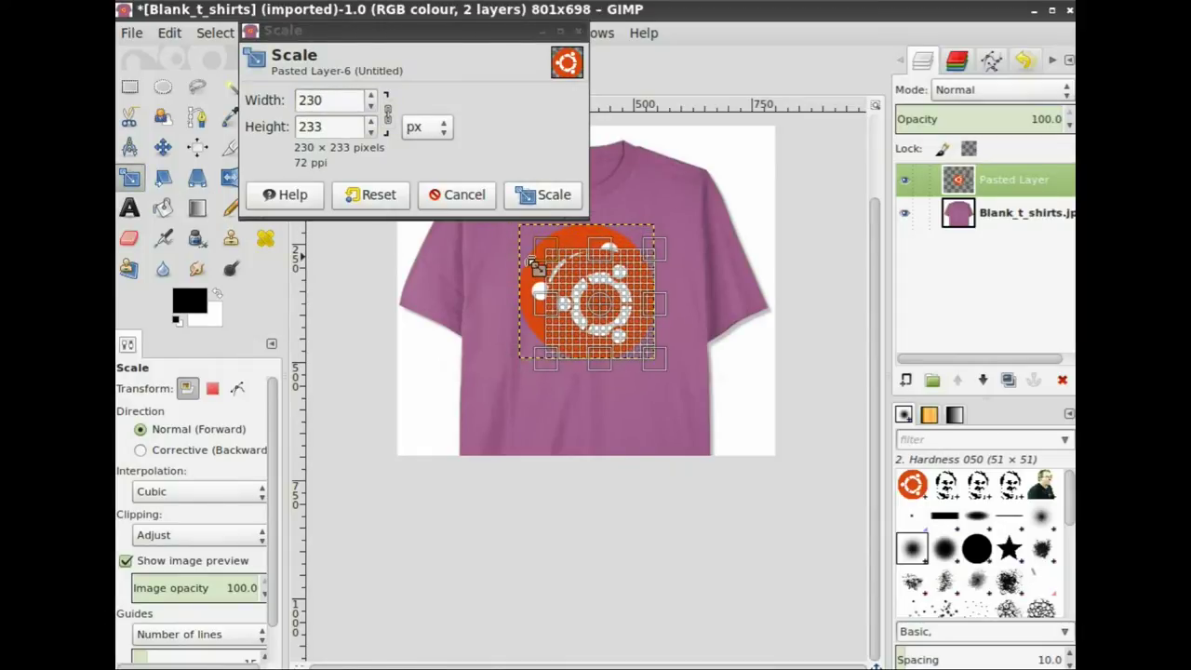
pyautogui.click(547, 194)
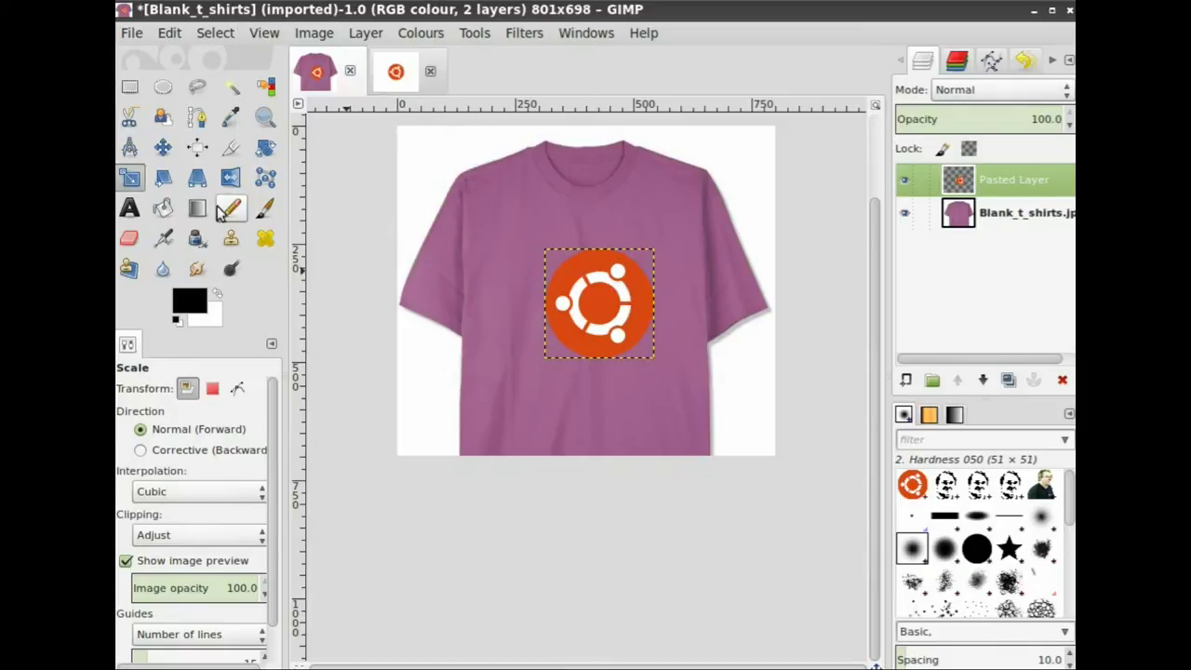
pyautogui.click(163, 147)
pyautogui.moveTo(625, 310); pyautogui.dragTo(605, 283)
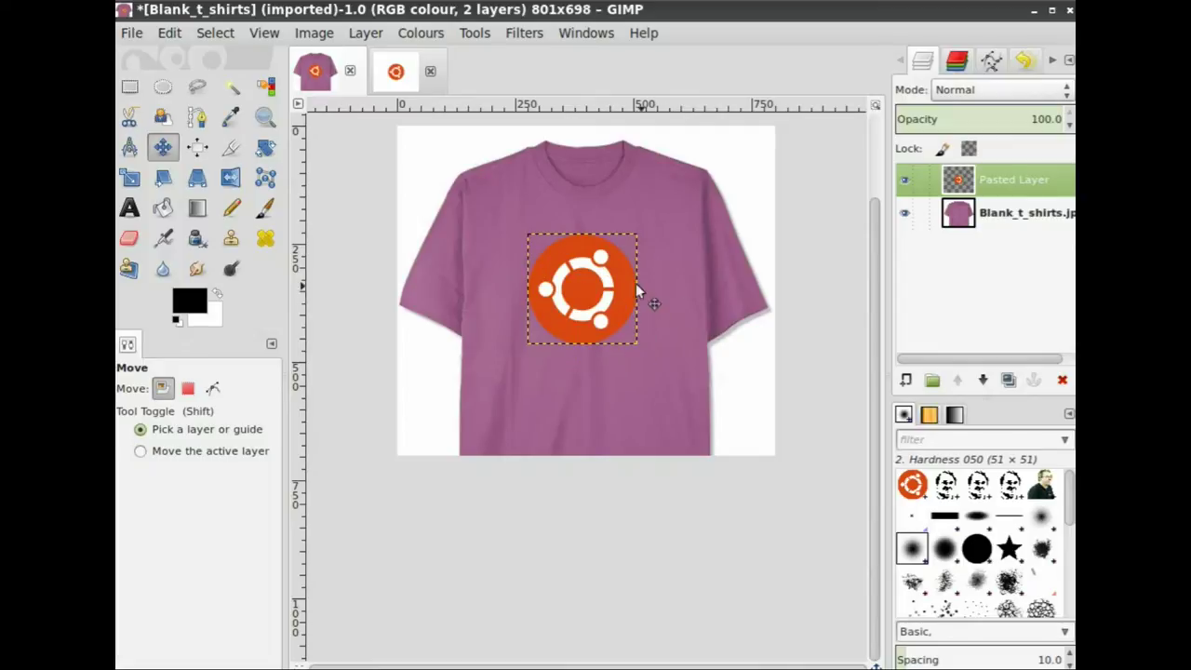
# Step: Add an empty transparent layer named 'Layer' above the logo layer, leaving the logo visible
pyautogui.click(902, 180)
pyautogui.click(904, 179)
pyautogui.click(904, 178)
pyautogui.click(904, 179)
pyautogui.click(904, 180)
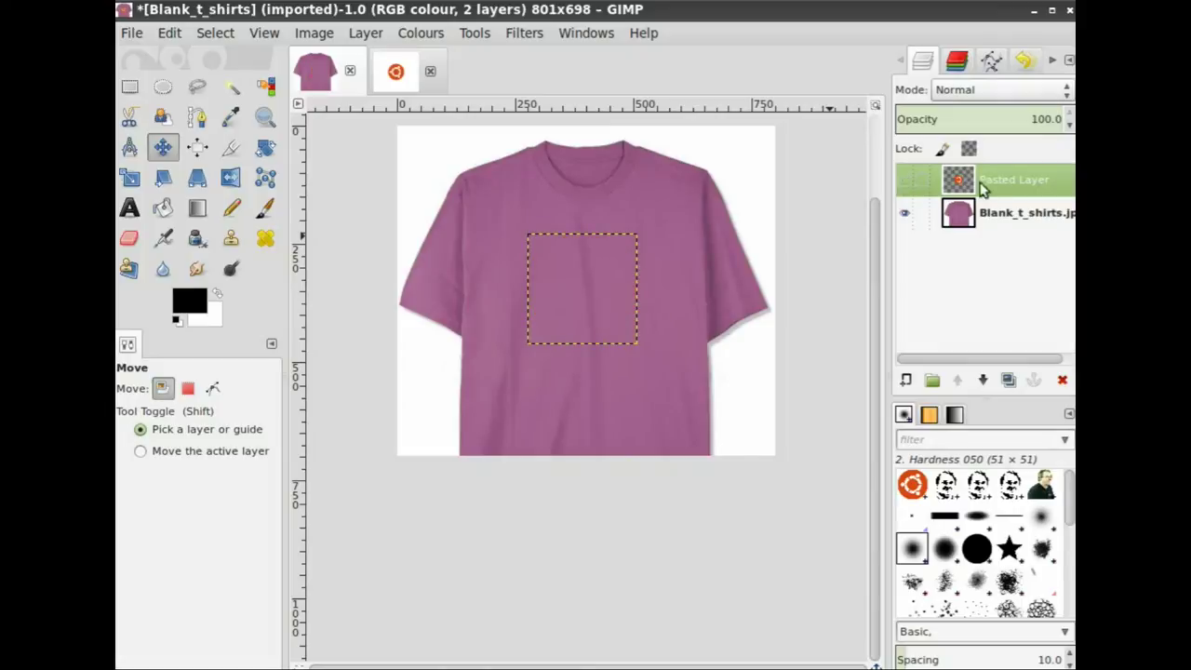
pyautogui.rightClick(988, 181)
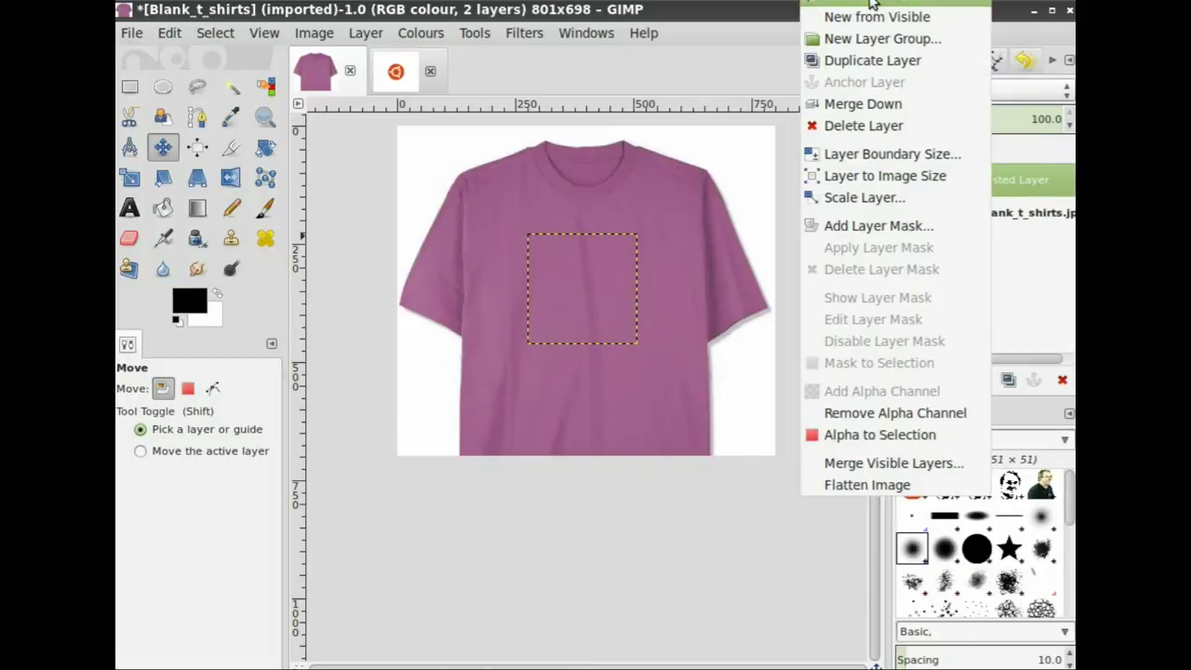
pyautogui.click(874, 3)
pyautogui.click(689, 499)
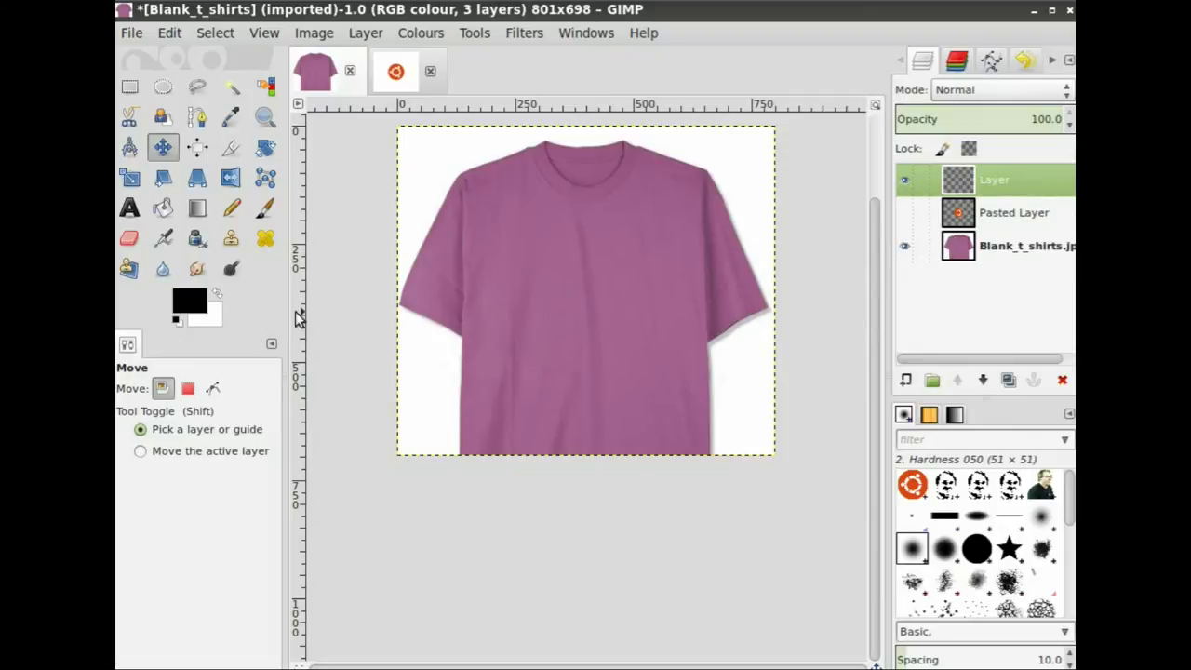
pyautogui.click(903, 212)
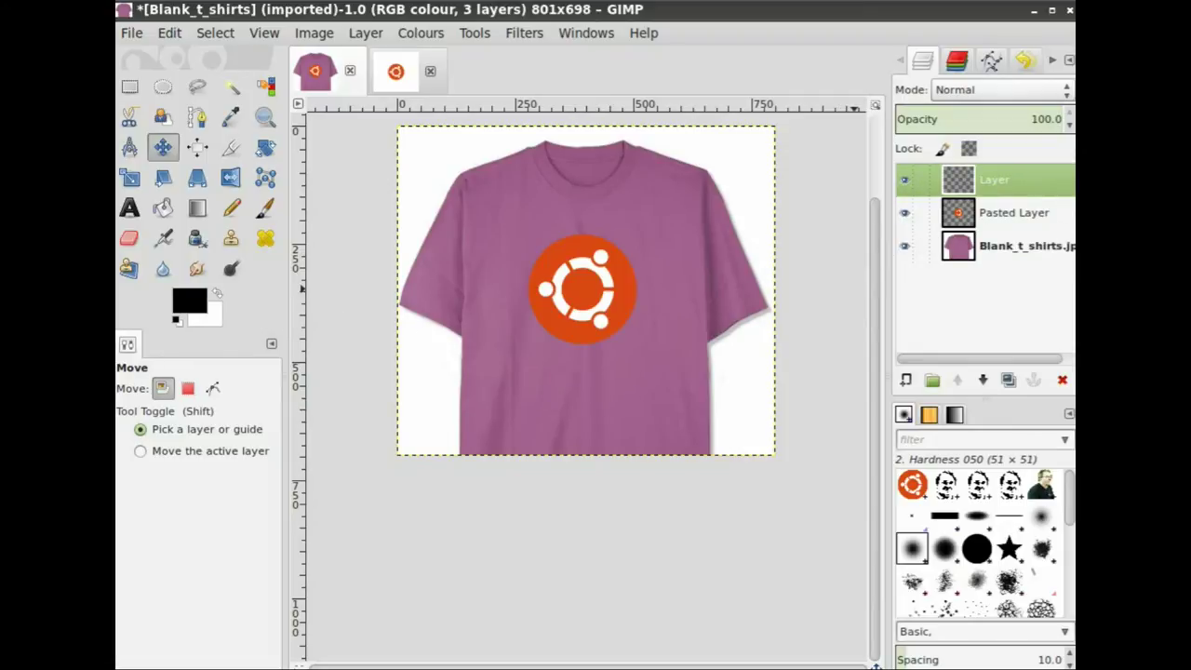
# Step: Eyedrop the logo's orange dd4814 as the foreground colour, then hide the logo layer
pyautogui.click(188, 305)
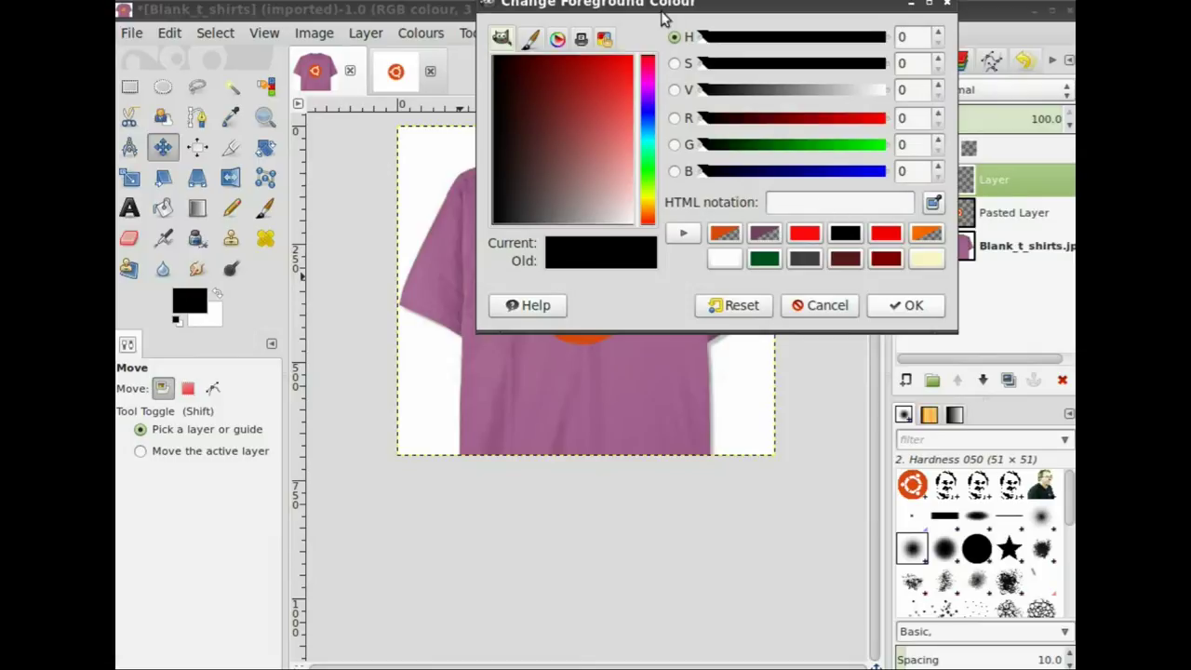
pyautogui.moveTo(662, 17); pyautogui.dragTo(783, 82)
pyautogui.click(1055, 274)
pyautogui.click(576, 249)
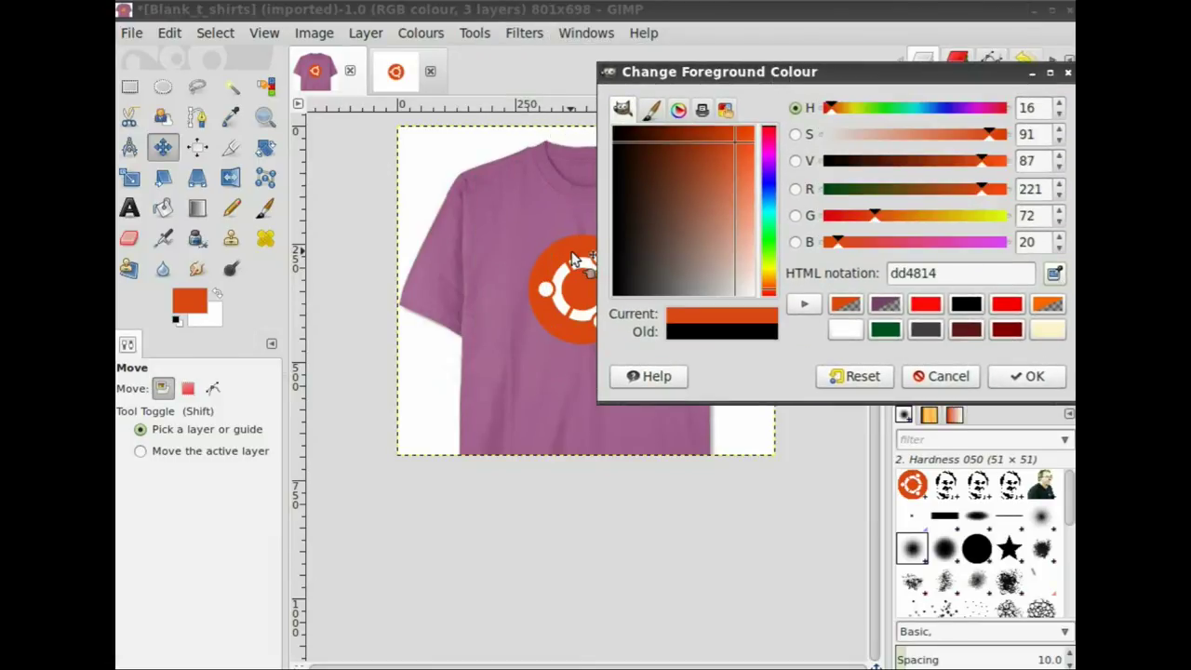
pyautogui.click(1035, 378)
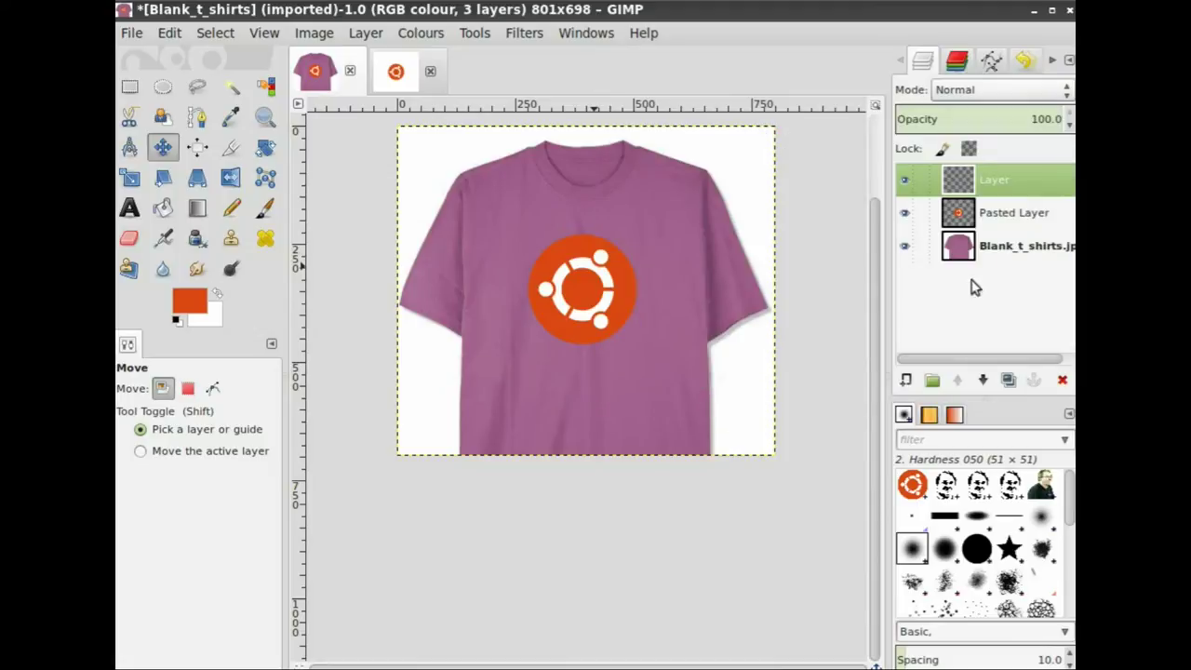
pyautogui.click(903, 212)
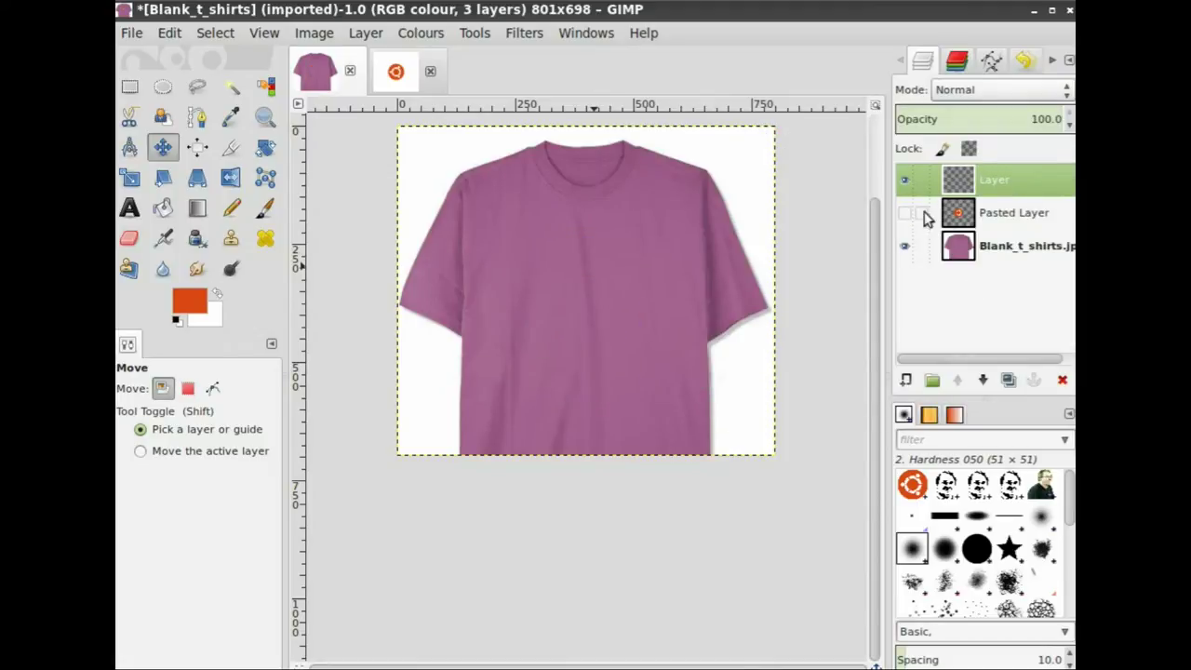
# Step: Paint three vertical orange strokes across the chest with the Paintbrush at size 31.95
pyautogui.click(266, 208)
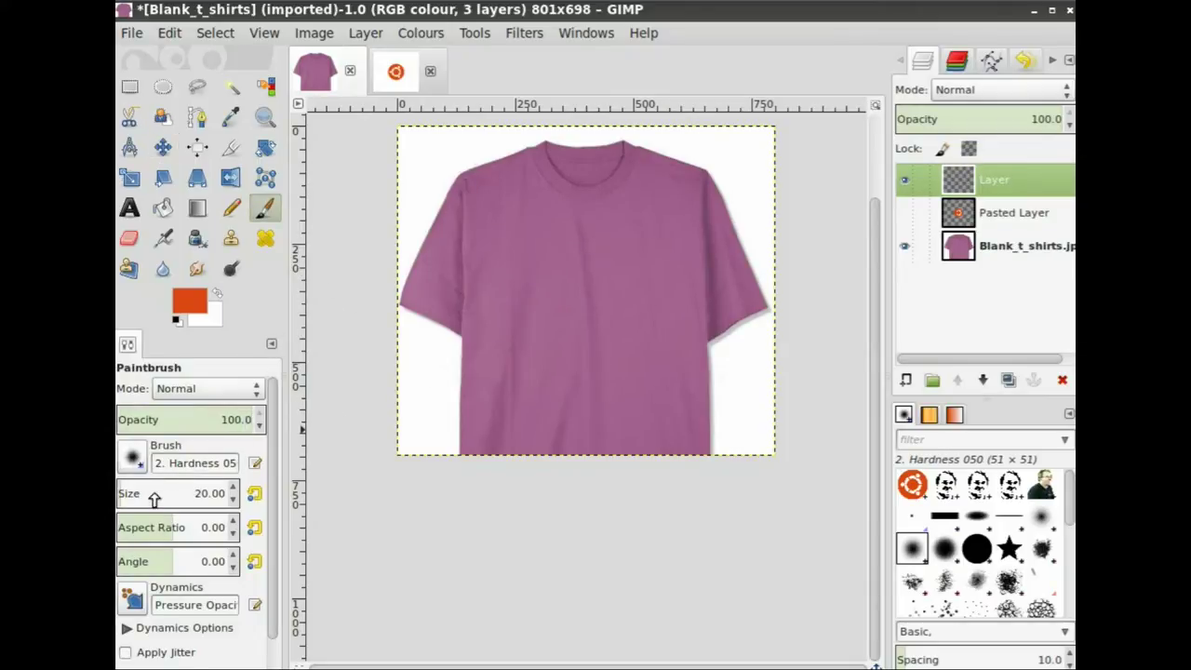
pyautogui.moveTo(154, 499); pyautogui.dragTo(130, 497)
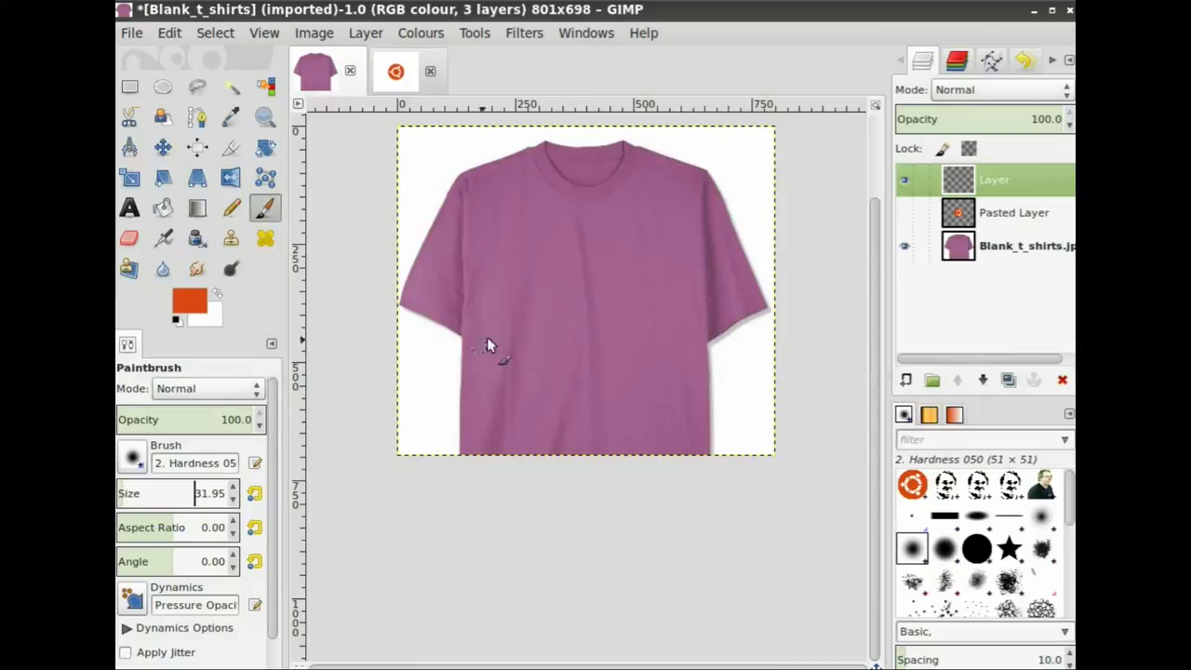
pyautogui.moveTo(576, 228); pyautogui.dragTo(589, 293)
pyautogui.moveTo(618, 242); pyautogui.dragTo(641, 316)
pyautogui.moveTo(546, 265)
pyautogui.mouseDown()
pyautogui.moveTo(519, 337)
pyautogui.moveTo(549, 271)
pyautogui.moveTo(528, 324)
pyautogui.mouseUp()
# Step: Apply a 15 px Gaussian Blur to the orange stroke layer
pyautogui.rightClick(600, 234)
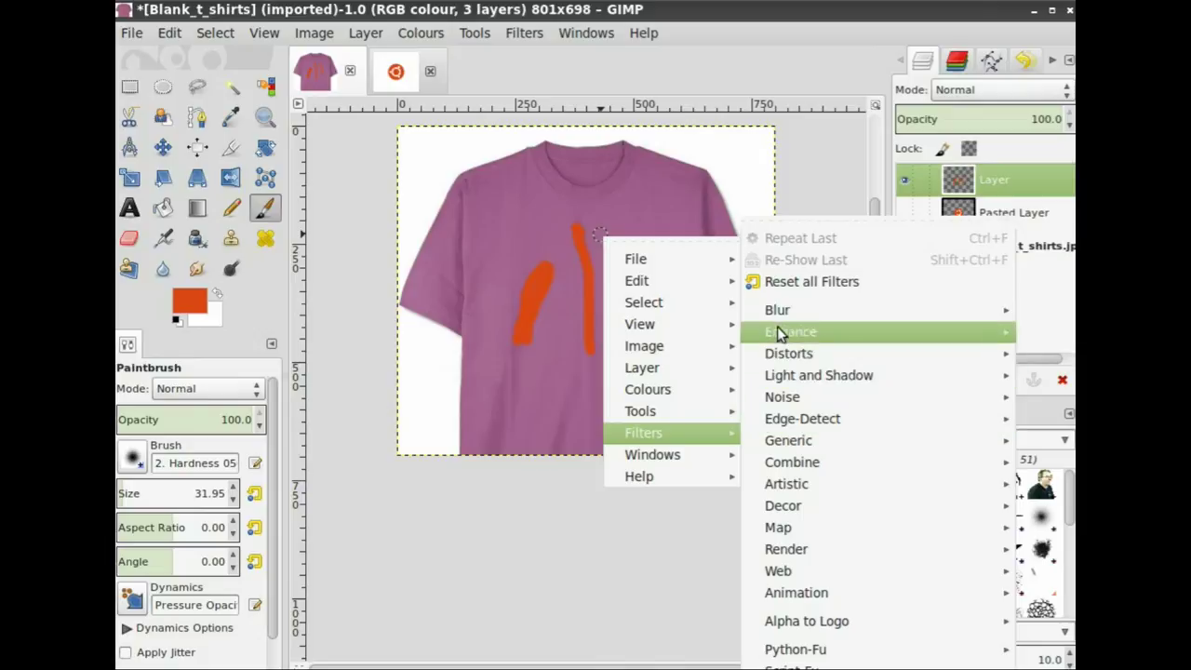
pyautogui.moveTo(778, 310)
pyautogui.click(655, 349)
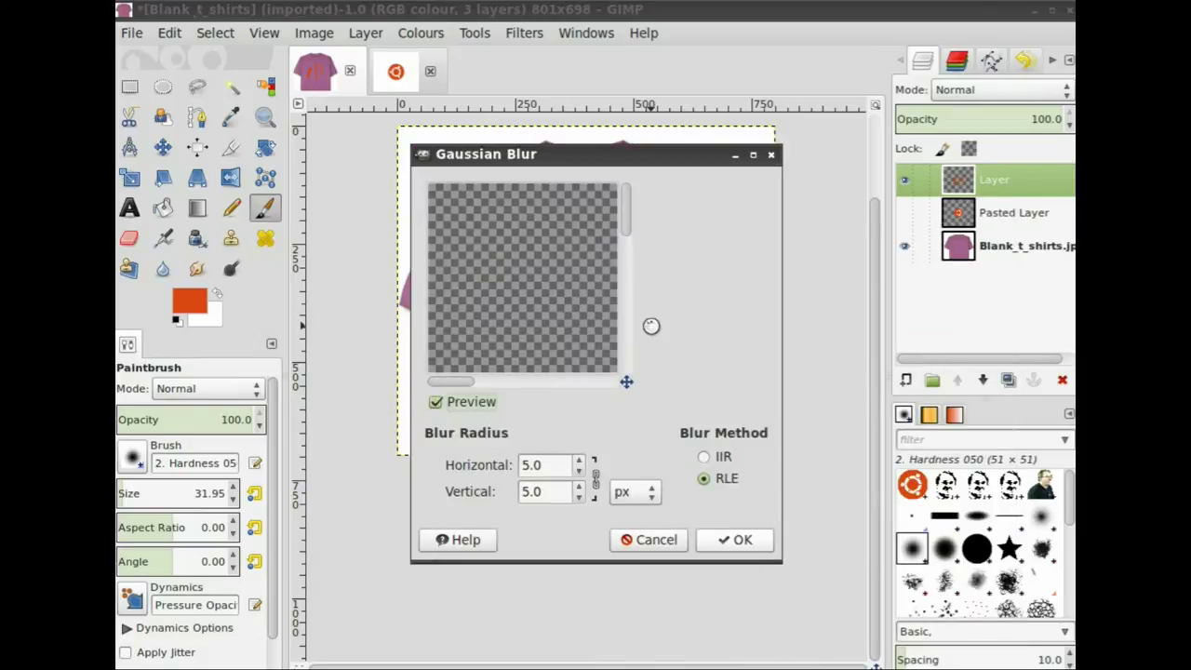
pyautogui.moveTo(626, 381); pyautogui.dragTo(647, 420)
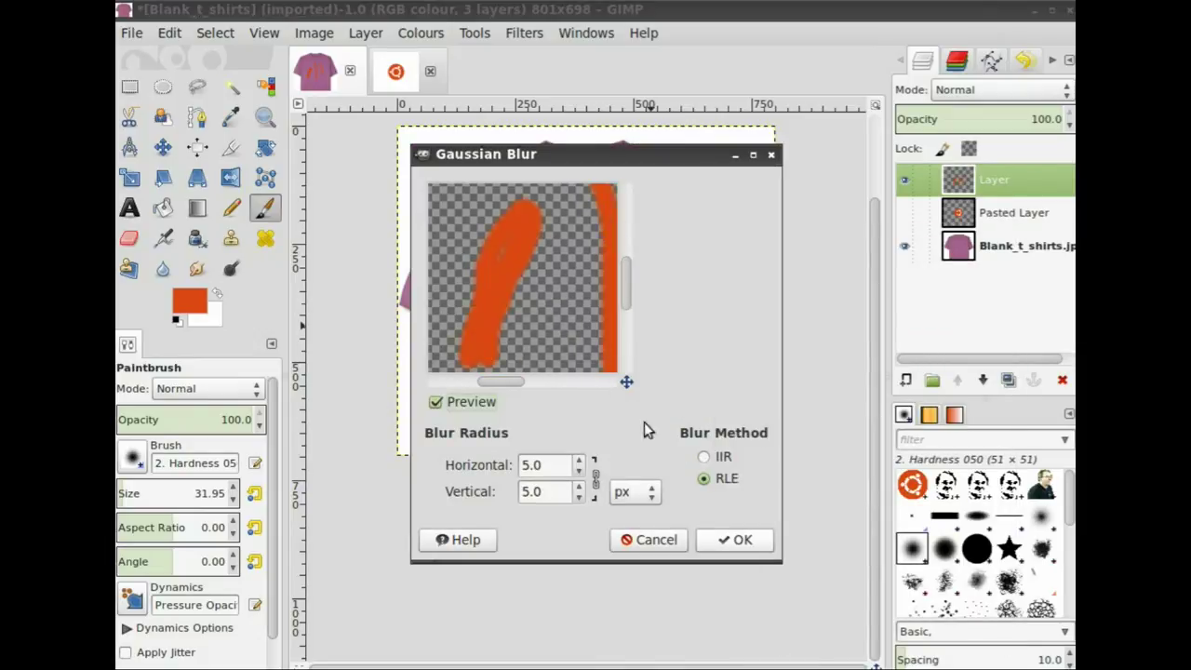
pyautogui.doubleClick(545, 468)
pyautogui.press('Tab')
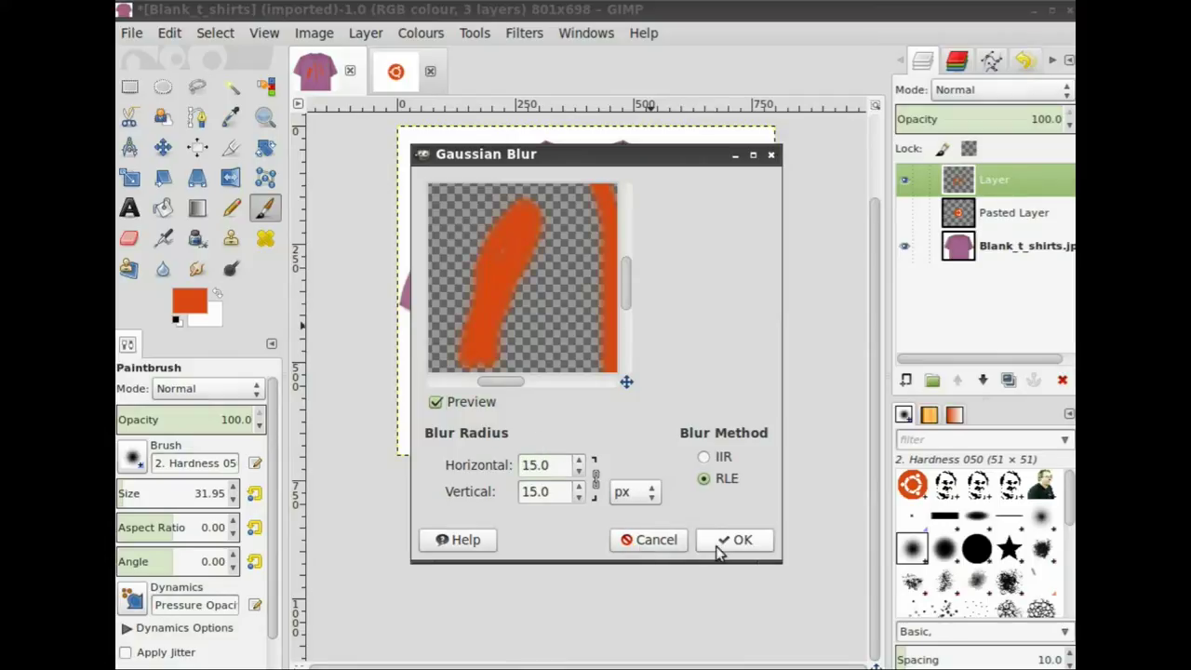
pyautogui.click(735, 539)
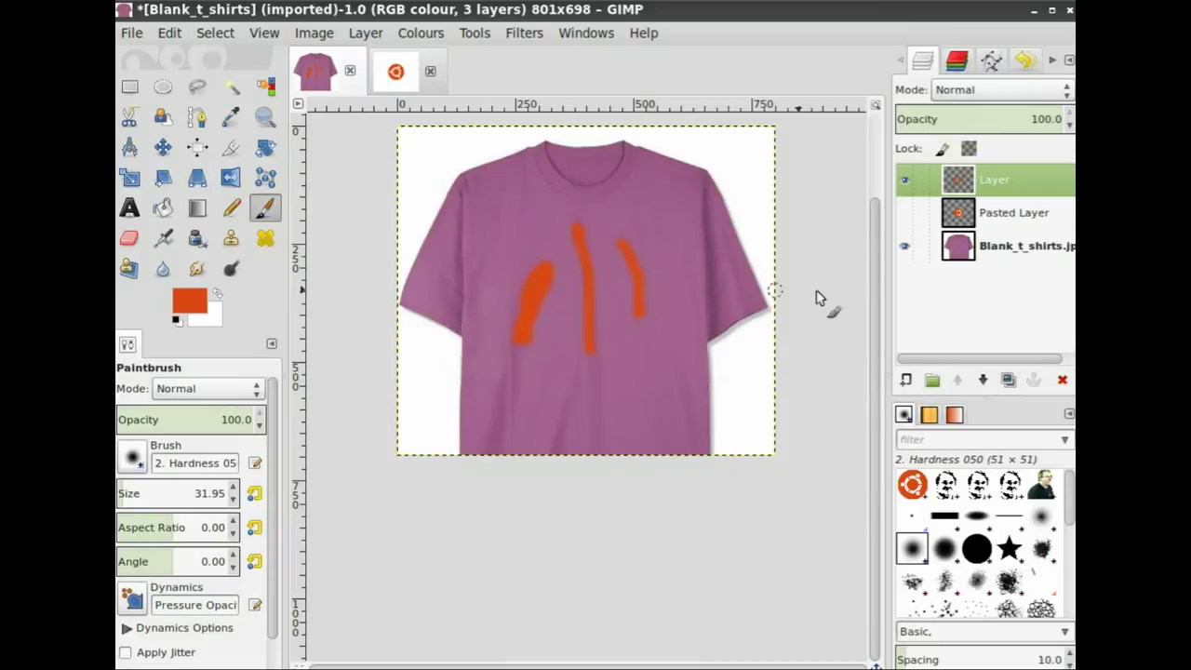
# Step: Apply the 15 px Gaussian Blur to the strokes a second time
pyautogui.scroll(2, 639, 268)
pyautogui.scroll(-1, 638, 268)
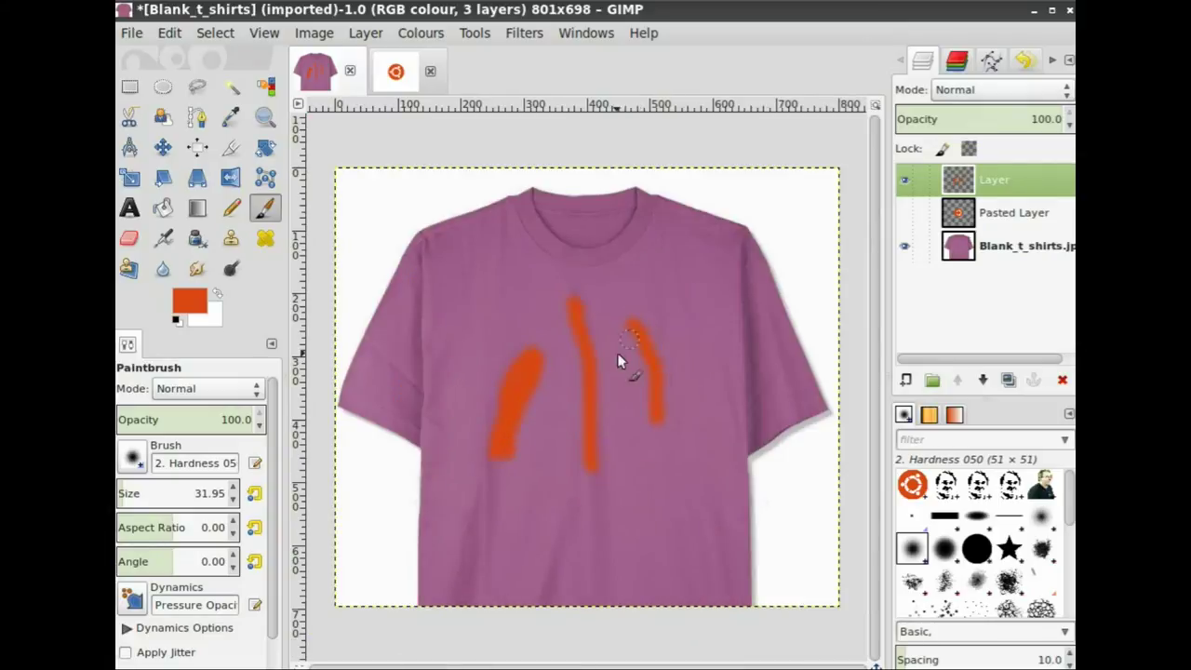
pyautogui.rightClick(600, 338)
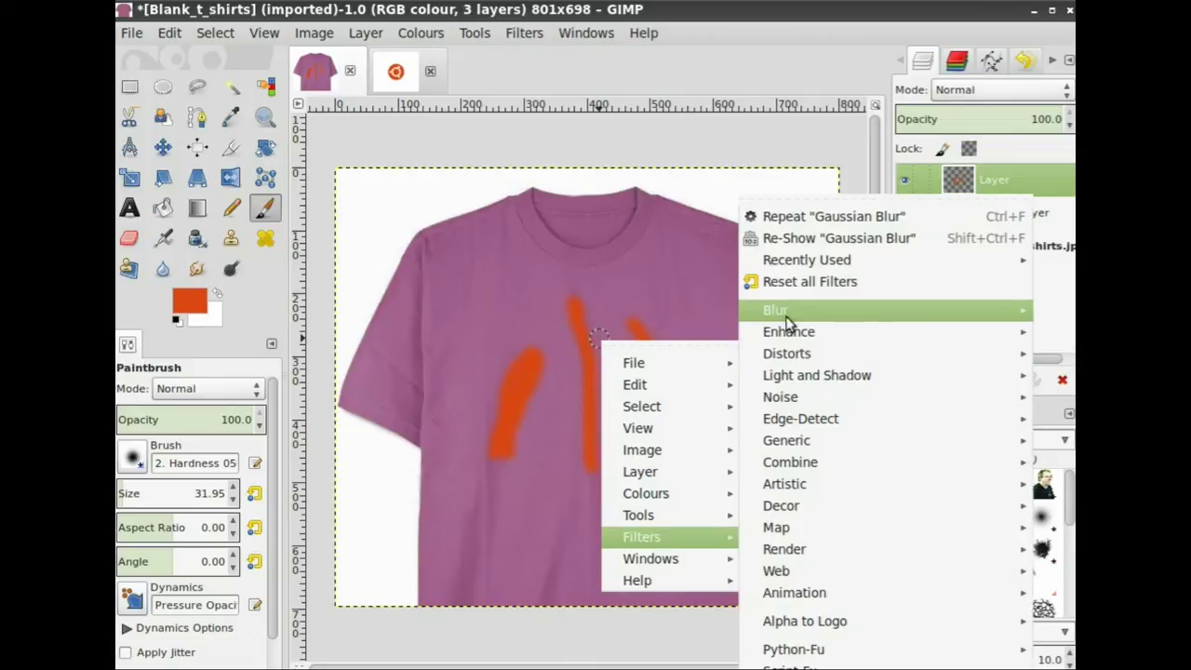
pyautogui.click(638, 343)
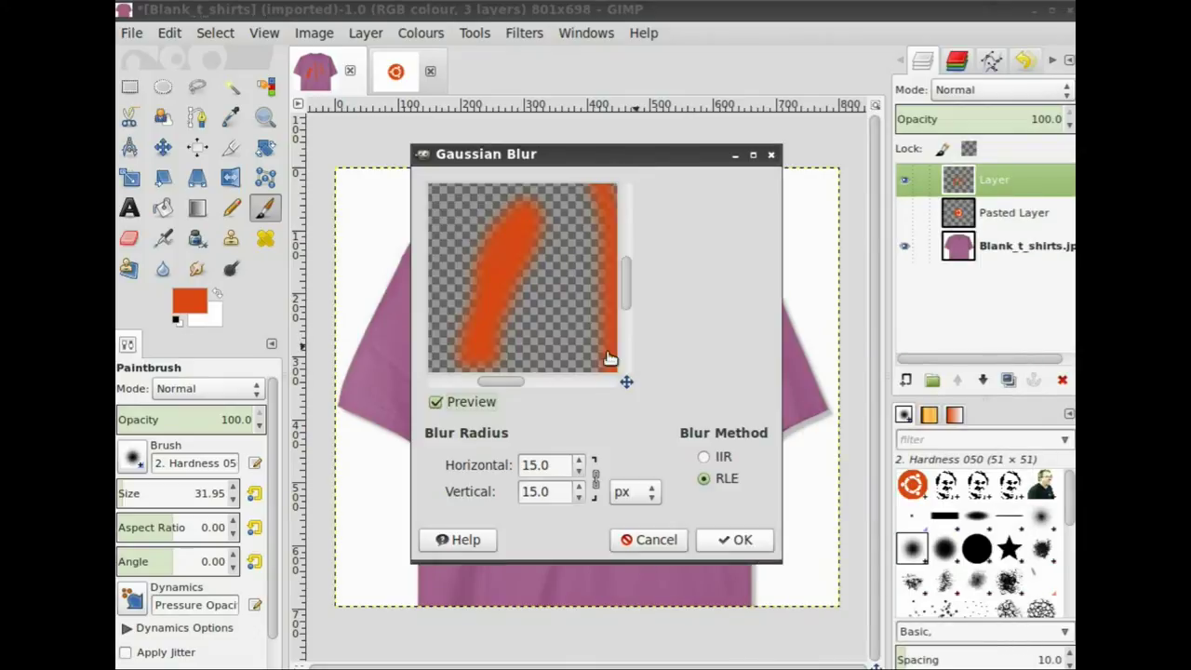
pyautogui.click(723, 540)
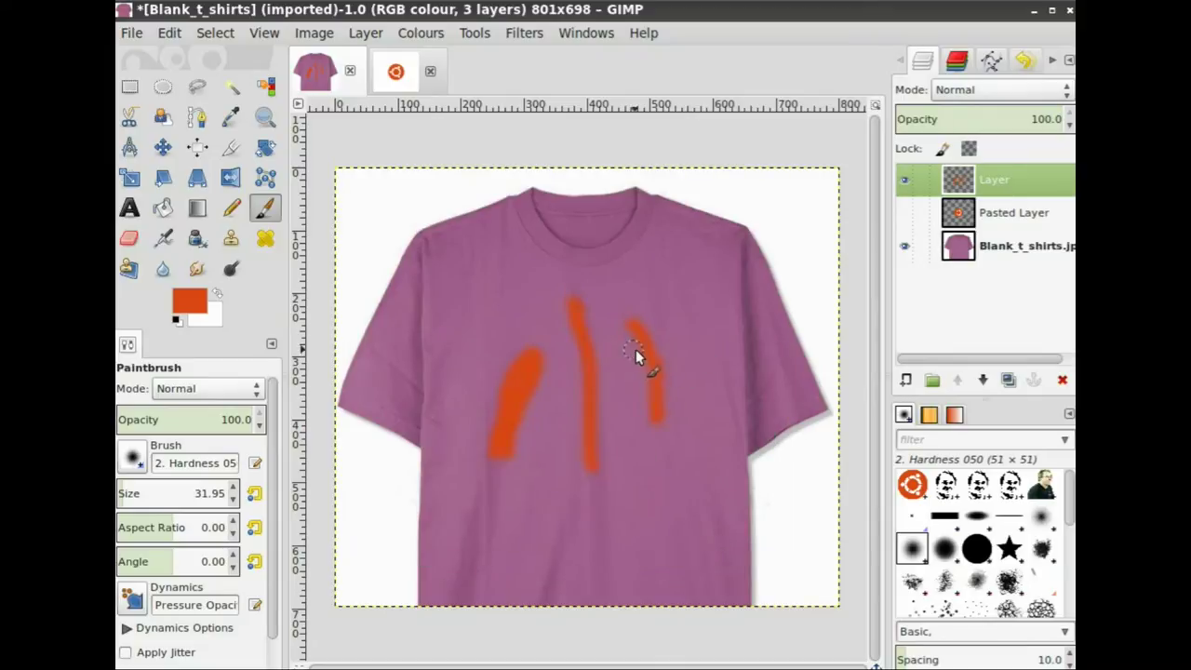
# Step: Browse the Filters > Distorts menu without applying anything, then bring up the stroke layer's actions
pyautogui.rightClick(623, 319)
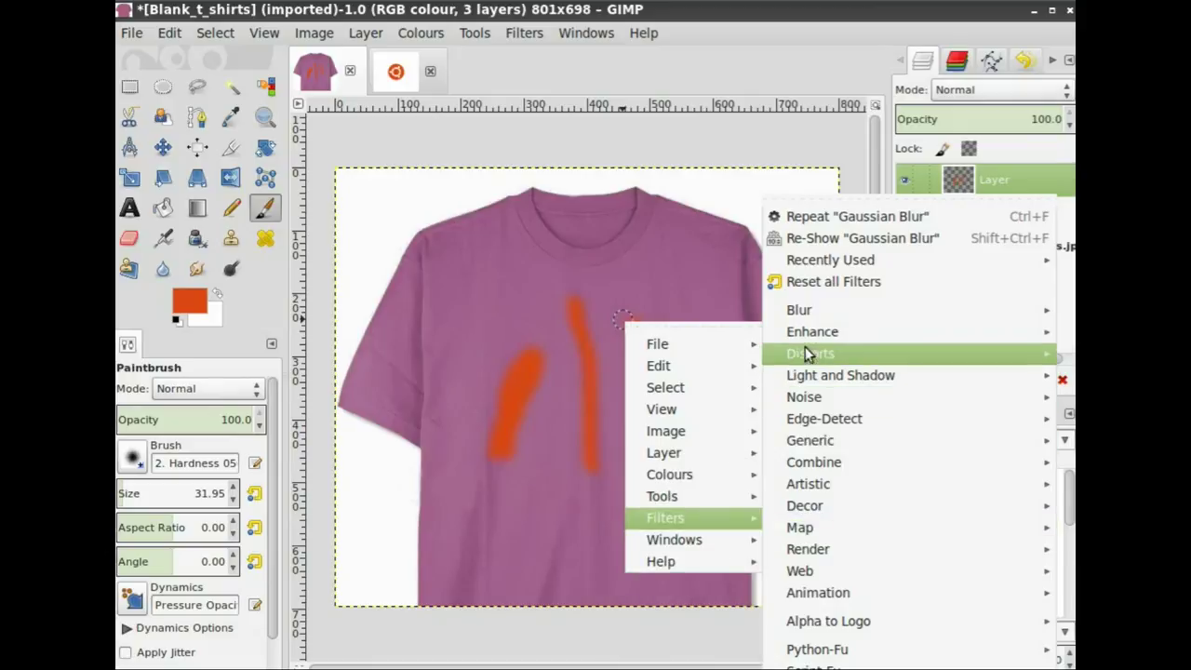
pyautogui.moveTo(894, 354)
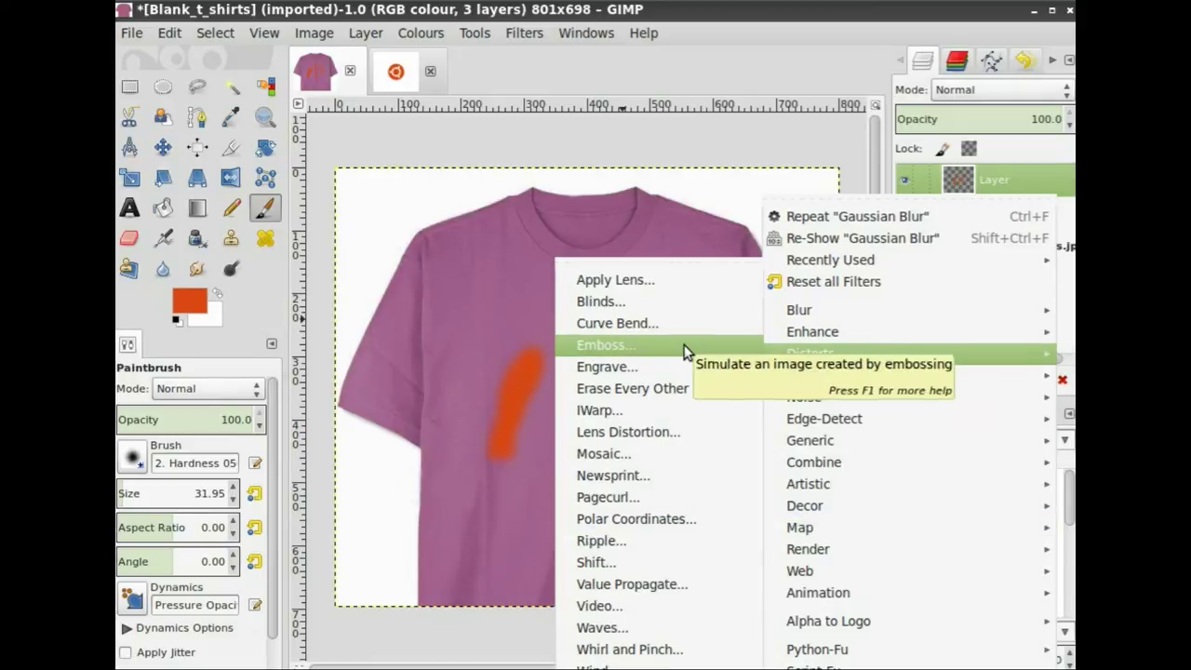
pyautogui.click(677, 136)
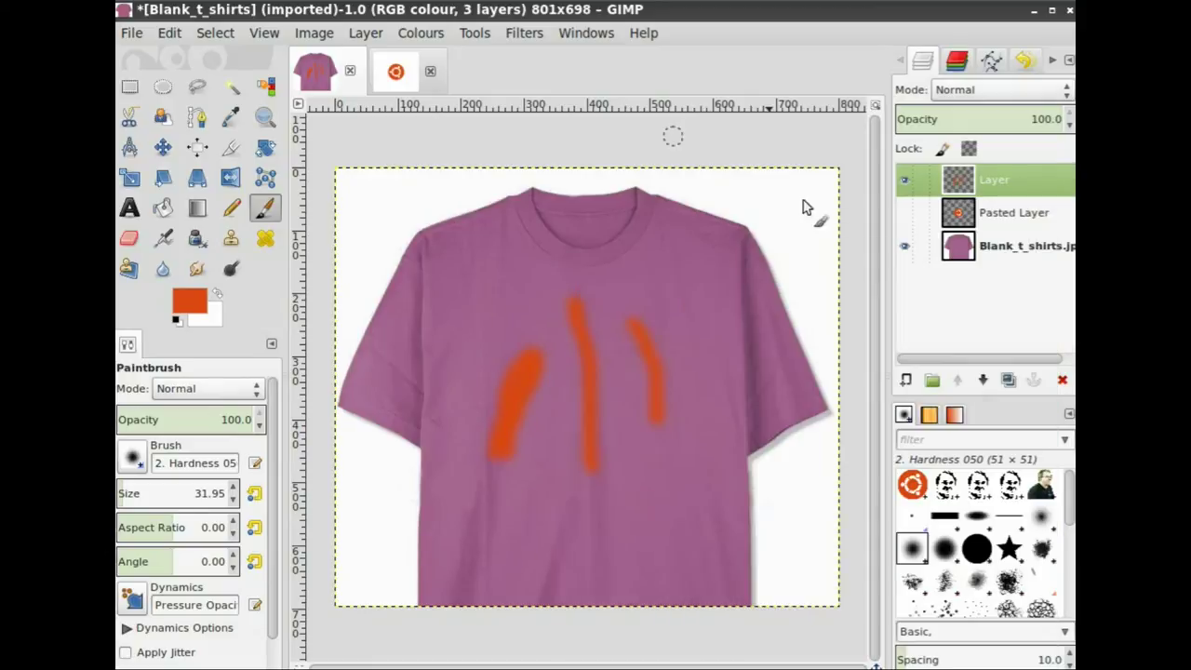
pyautogui.rightClick(1005, 179)
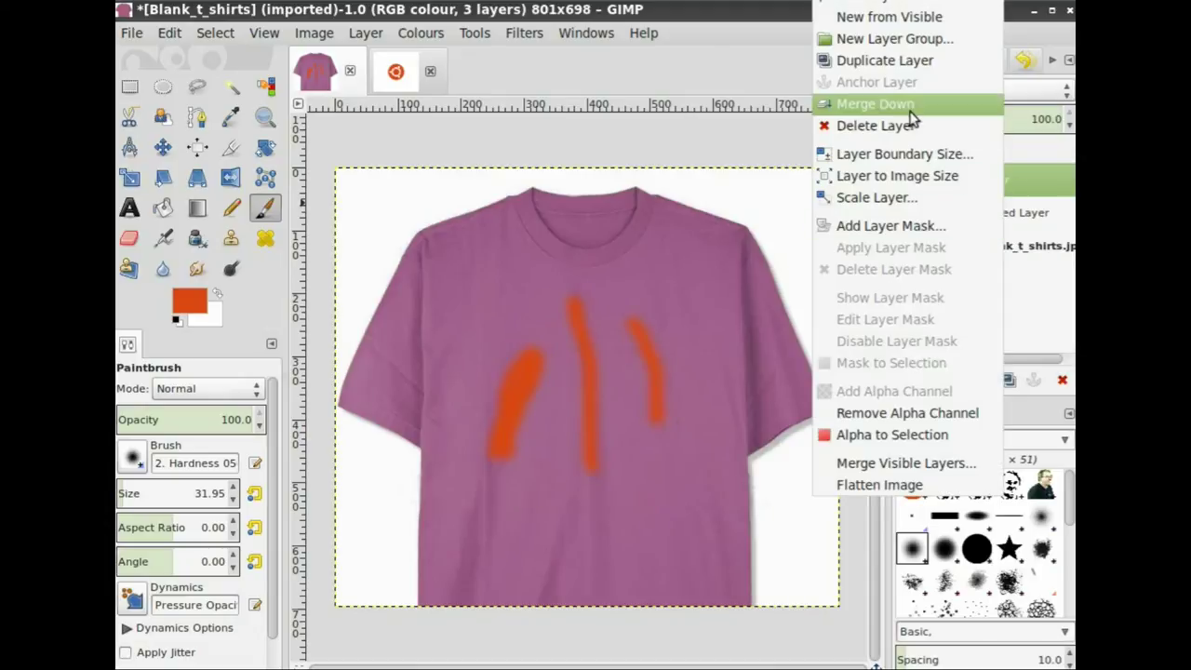
# Step: Duplicate the blurred stroke layer into 'Layer copy', giving the image four layers
pyautogui.click(891, 61)
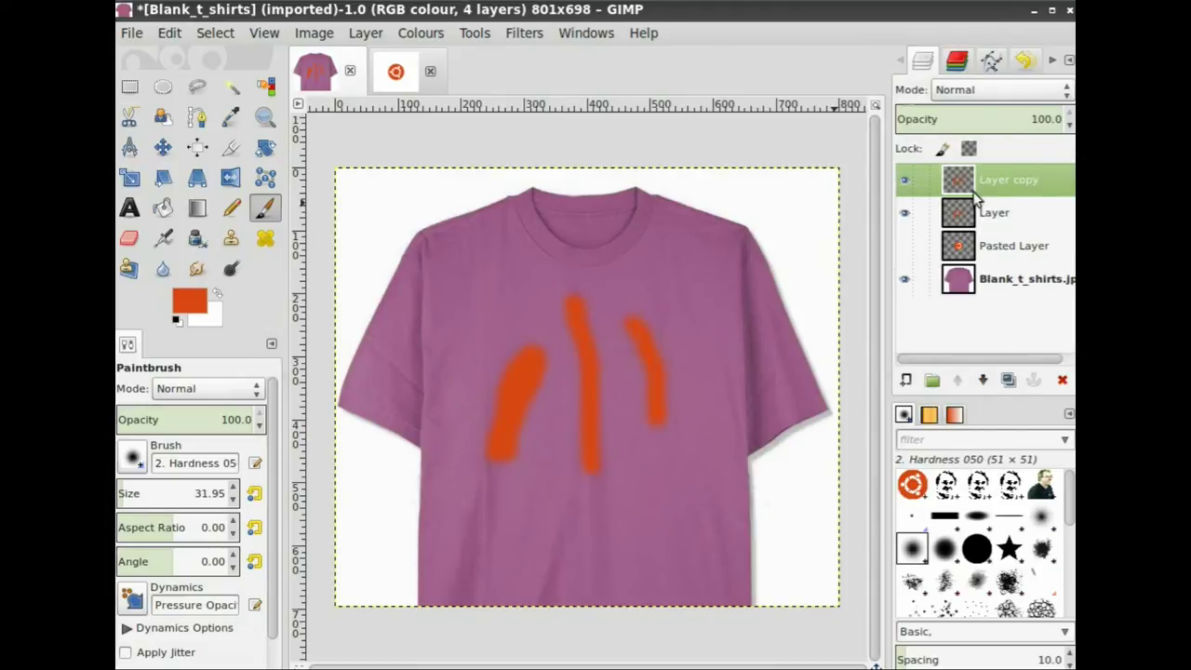
pyautogui.rightClick(998, 179)
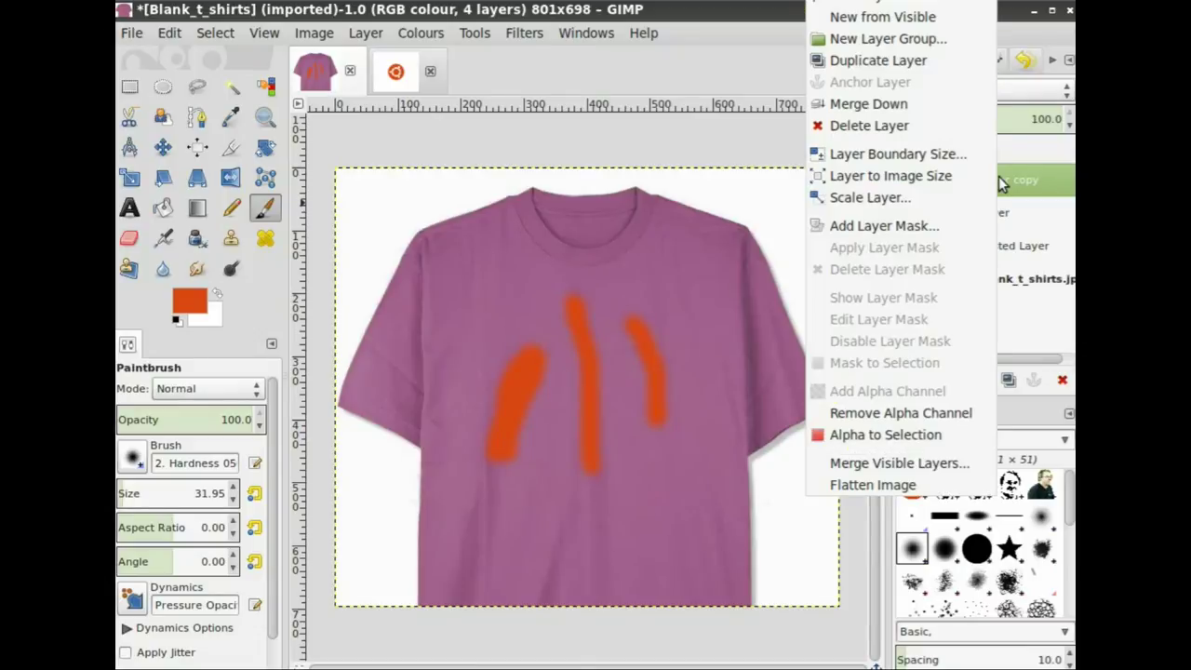
pyautogui.click(759, 131)
pyautogui.rightClick(613, 327)
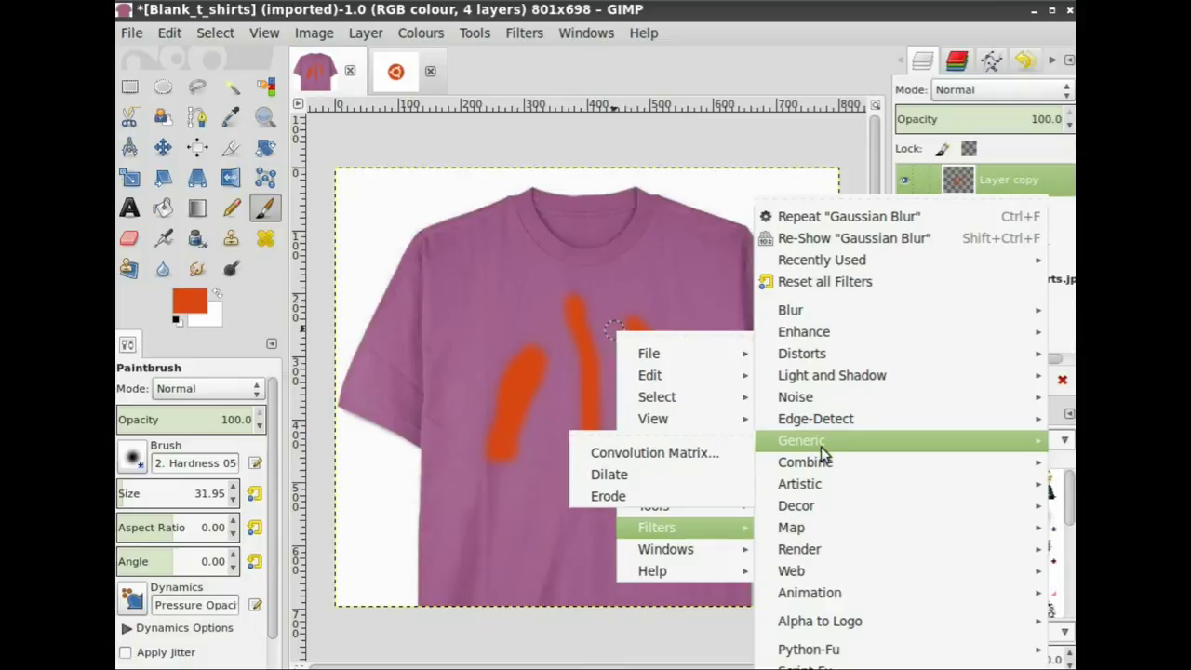
pyautogui.moveTo(802, 353)
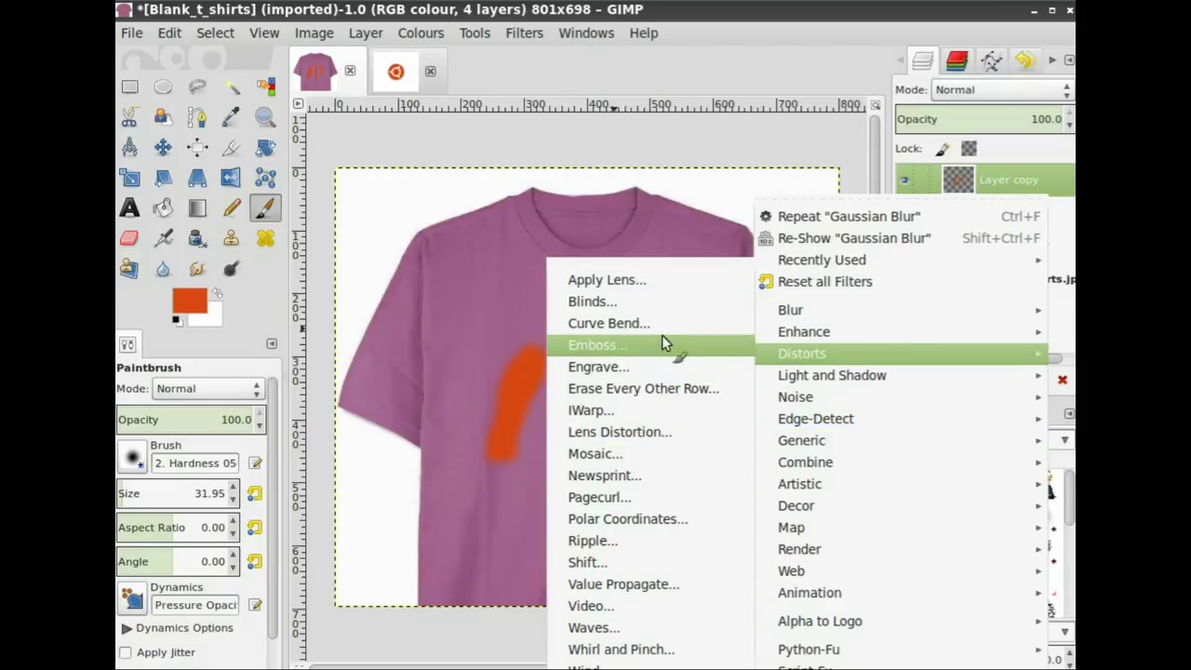
# Step: Emboss 'Layer copy' at azimuth 30, elevation 45, depth 20, then select the orange 'Layer'
pyautogui.click(662, 343)
pyautogui.moveTo(676, 343); pyautogui.dragTo(702, 375)
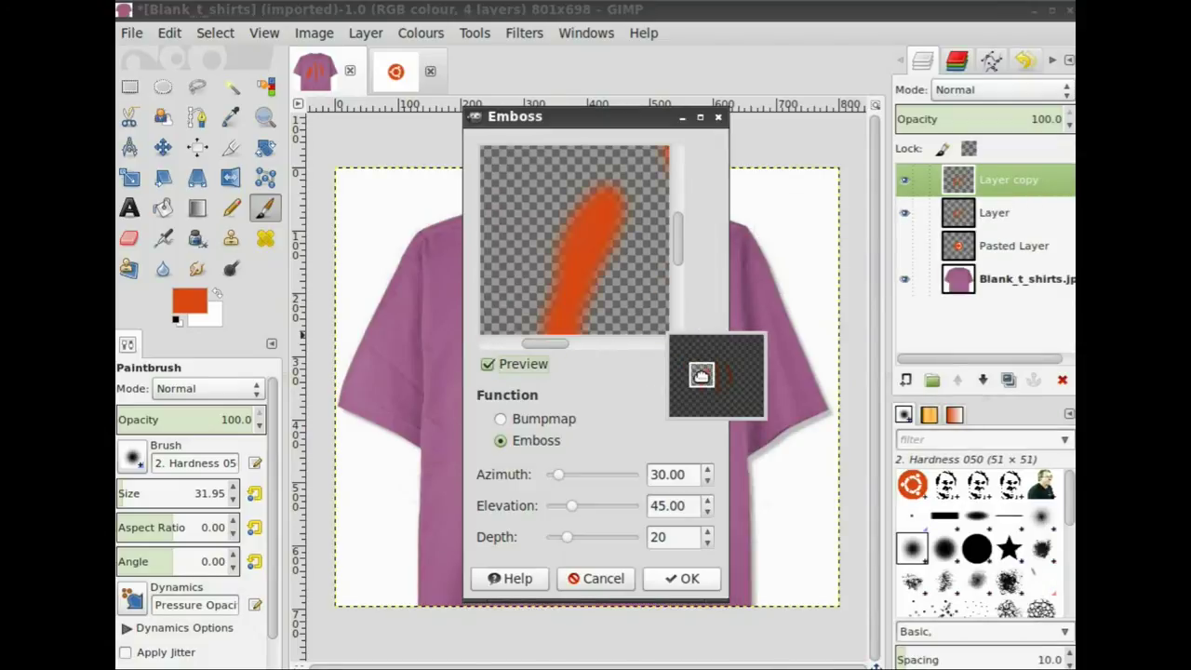
pyautogui.click(684, 579)
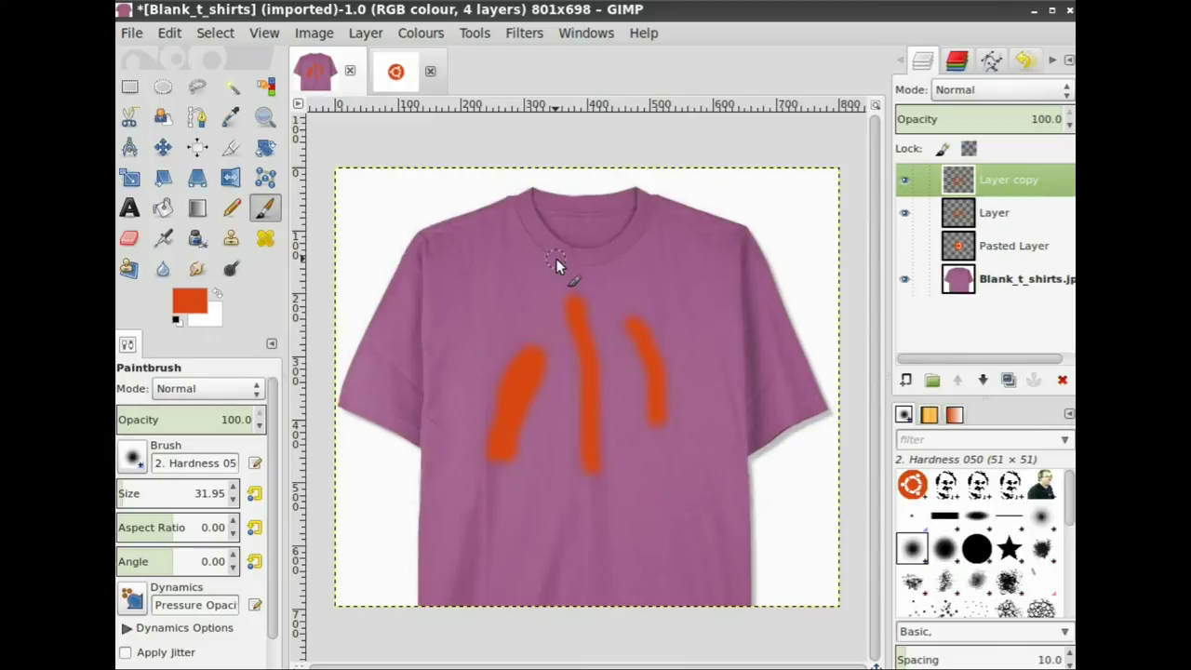
pyautogui.click(1009, 212)
# Step: Move the orange strokes layer above Layer copy and make the Ubuntu logo layer visible
pyautogui.moveTo(991, 210); pyautogui.dragTo(998, 174)
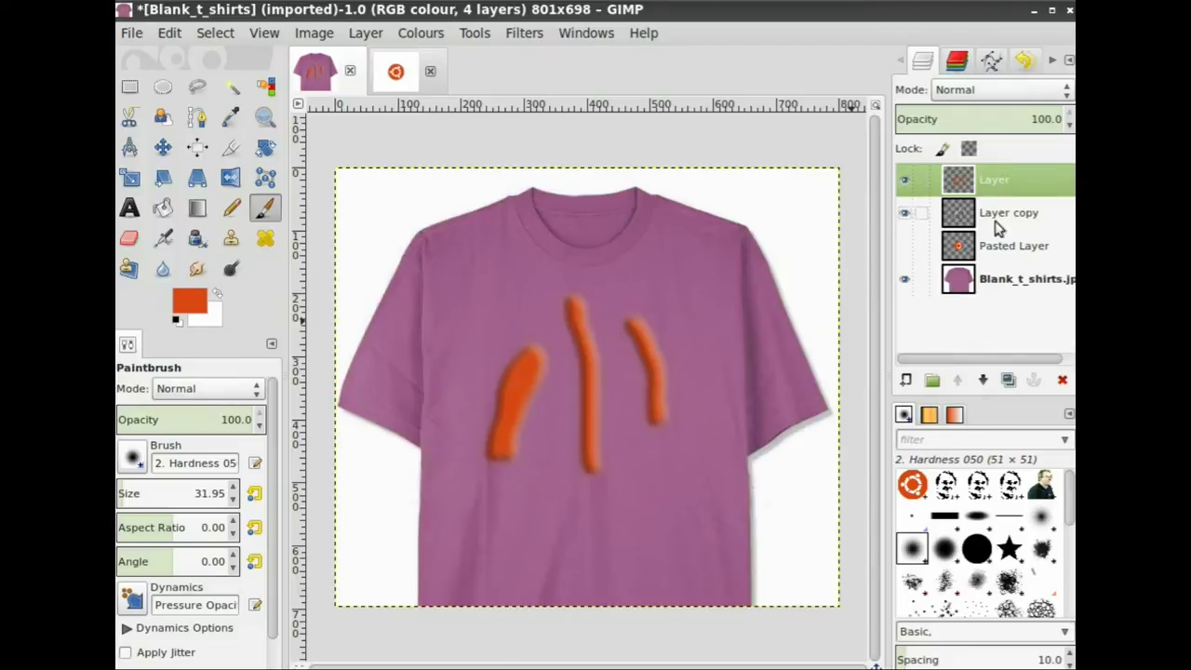
pyautogui.click(992, 251)
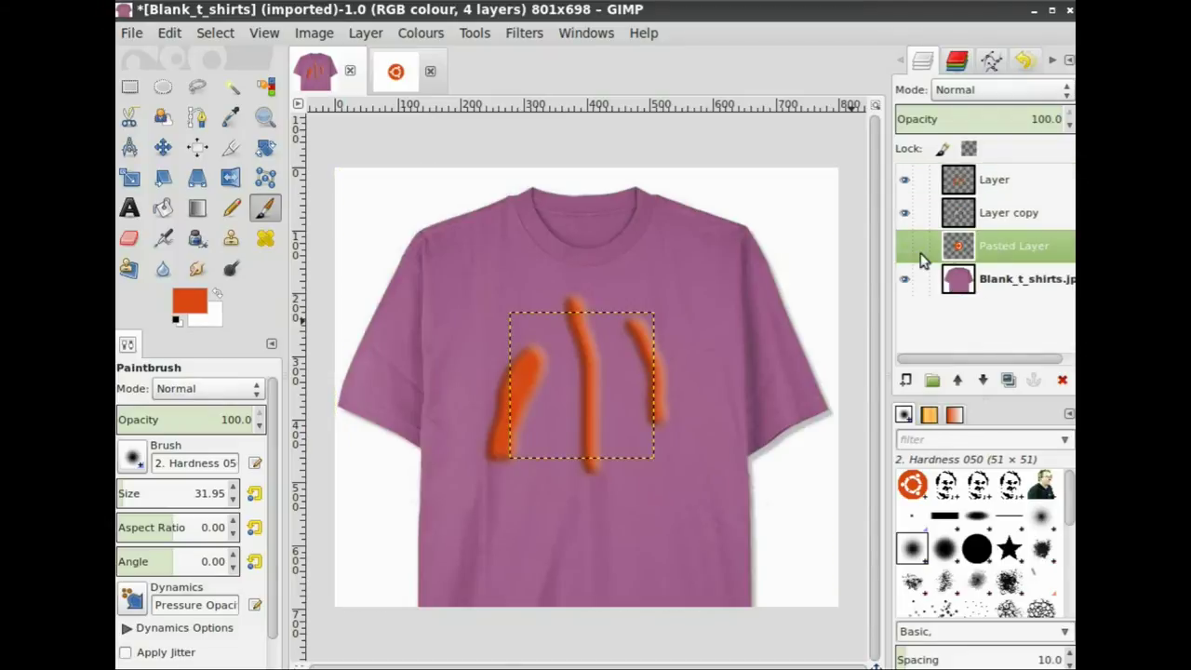
pyautogui.click(904, 247)
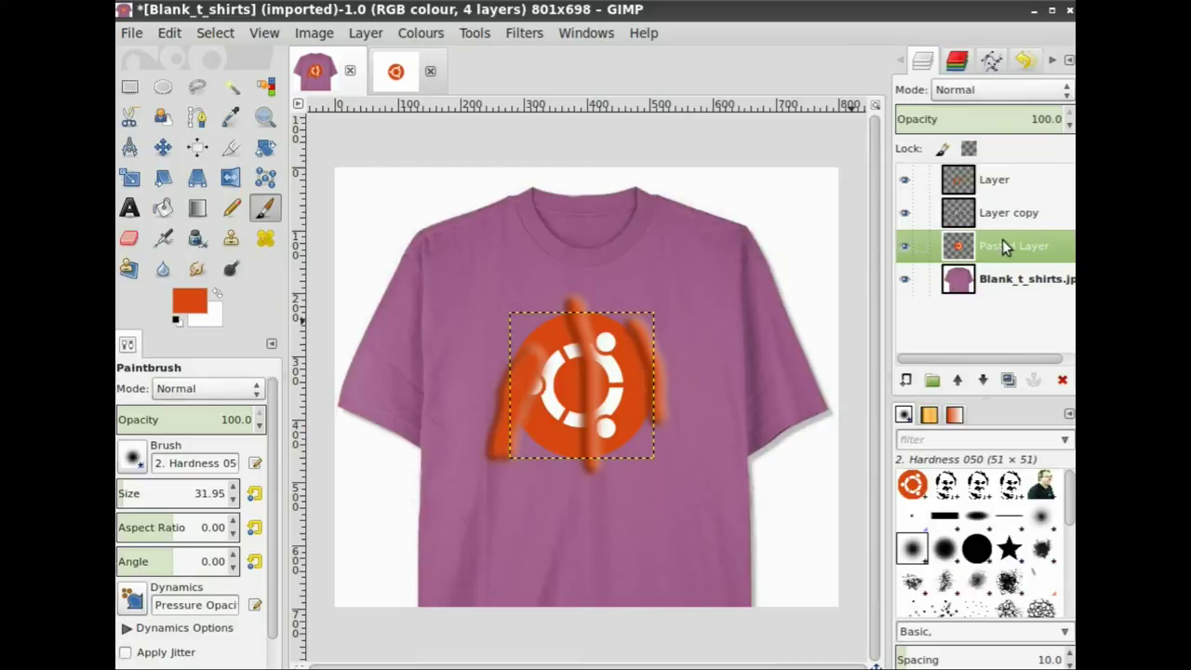
# Step: Open and cancel the Displace filter, then reselect Pasted Layer
pyautogui.rightClick(623, 341)
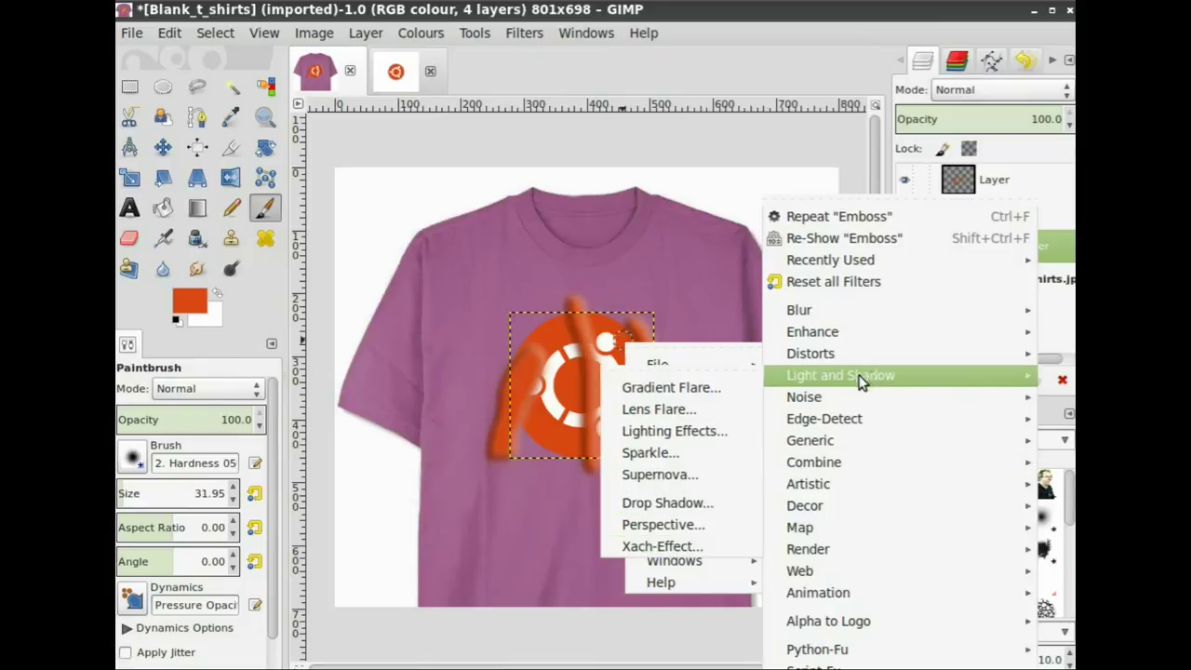
pyautogui.moveTo(808, 484)
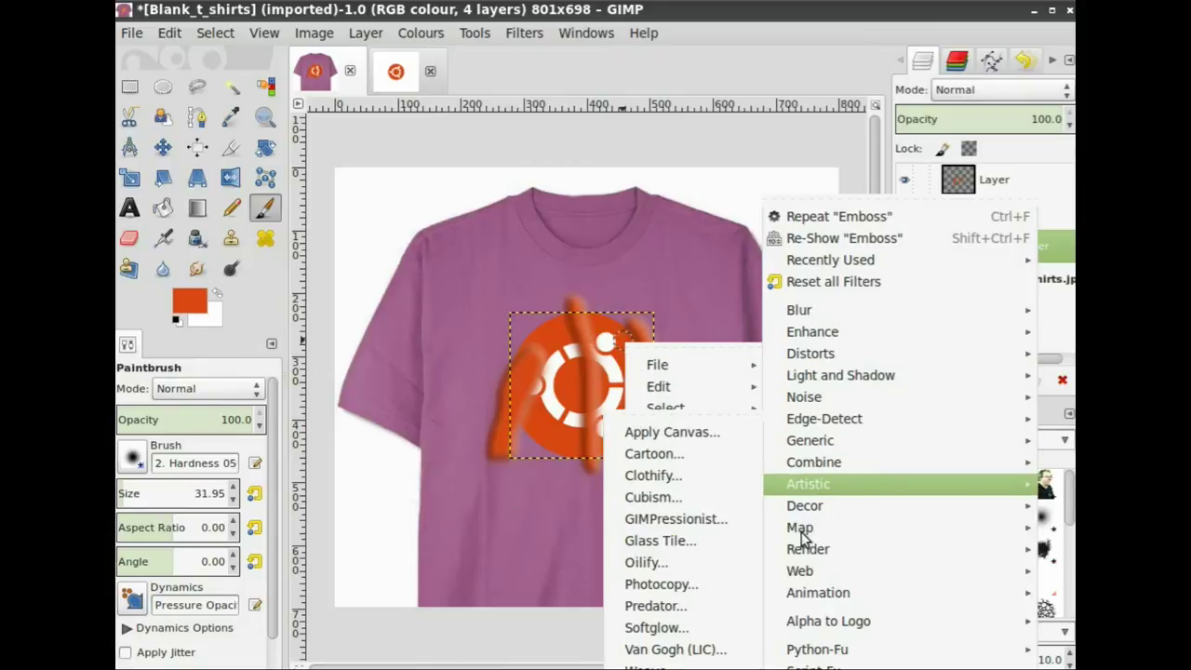
pyautogui.moveTo(801, 527)
pyautogui.click(700, 496)
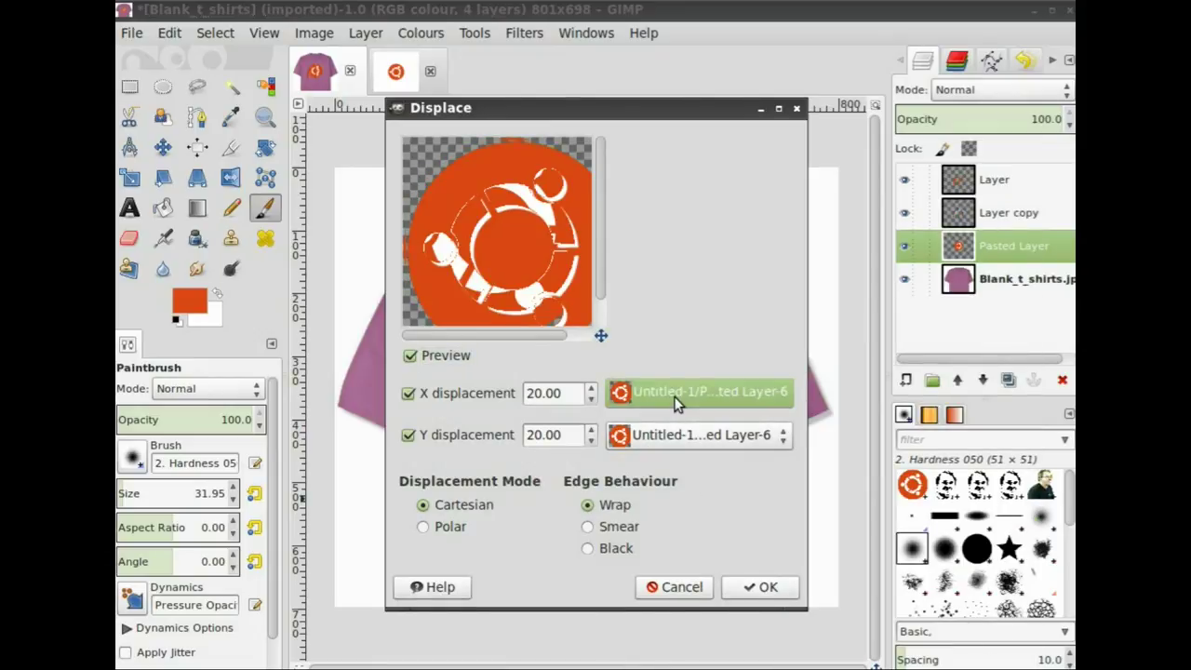
pyautogui.click(678, 586)
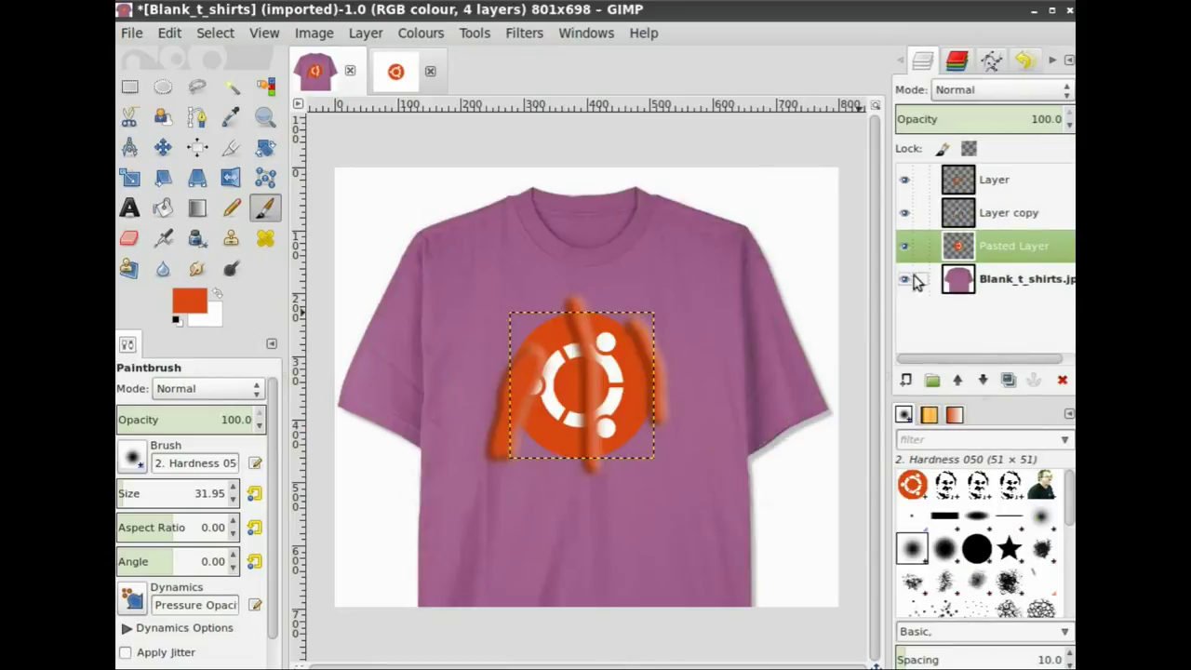
pyautogui.click(1022, 189)
pyautogui.click(1000, 246)
pyautogui.click(997, 216)
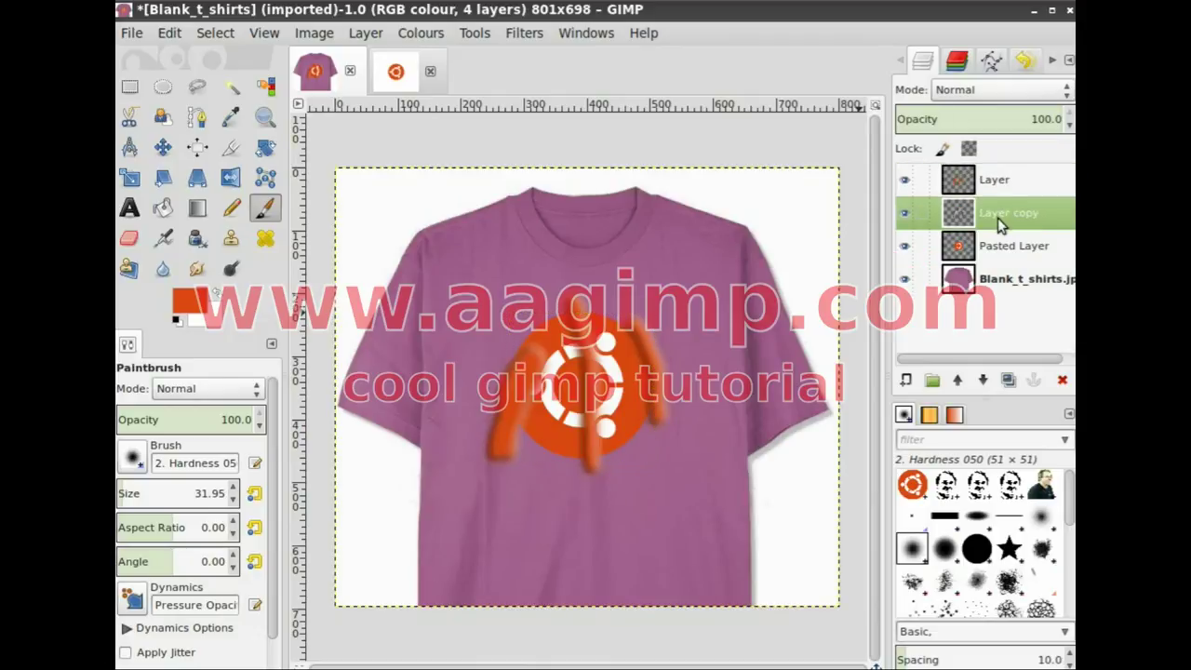
pyautogui.click(992, 247)
# Step: Grow Pasted Layer to the full image size and move it above Layer copy
pyautogui.rightClick(991, 244)
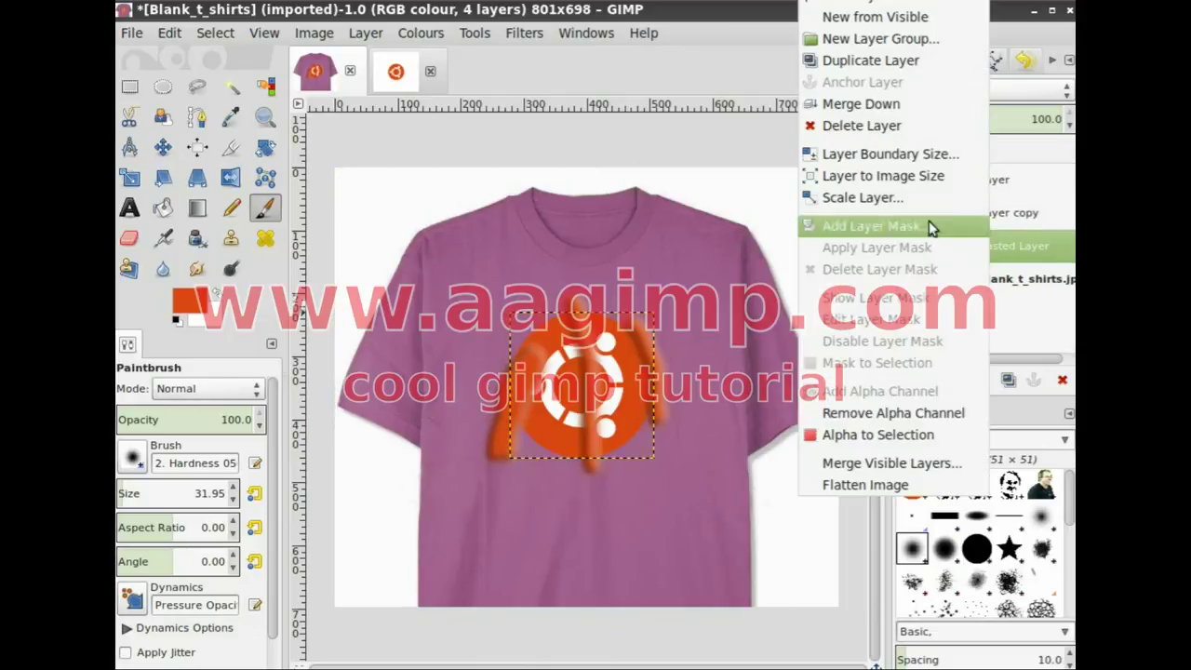
pyautogui.click(901, 177)
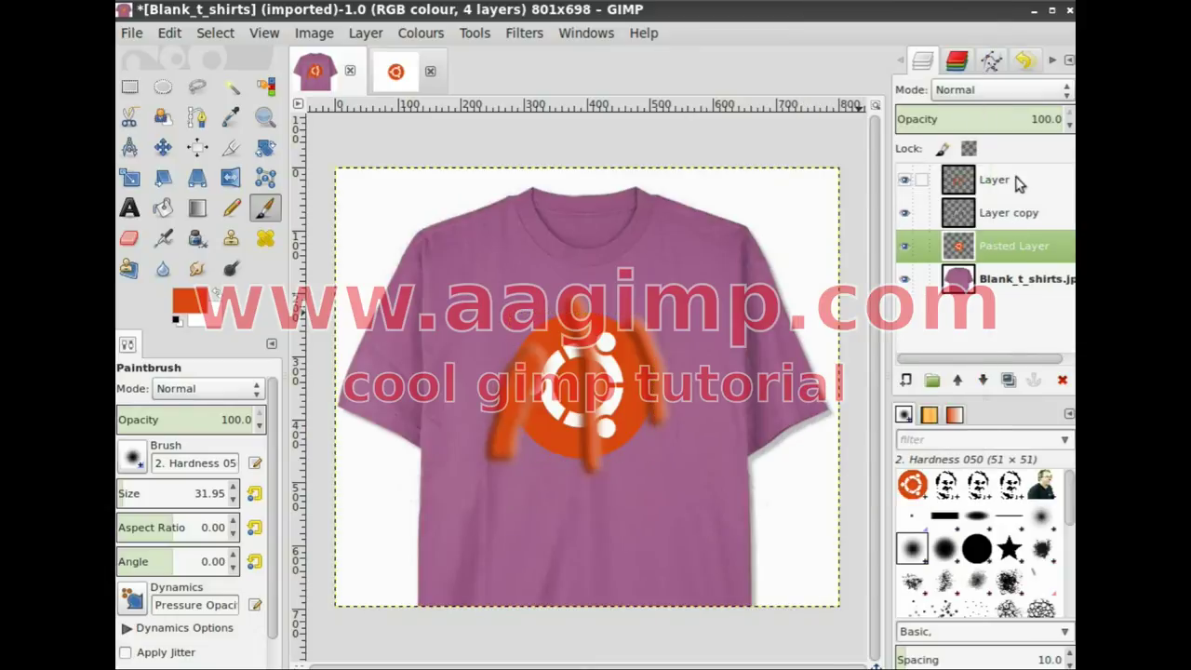
pyautogui.click(949, 180)
pyautogui.moveTo(990, 245); pyautogui.dragTo(992, 229)
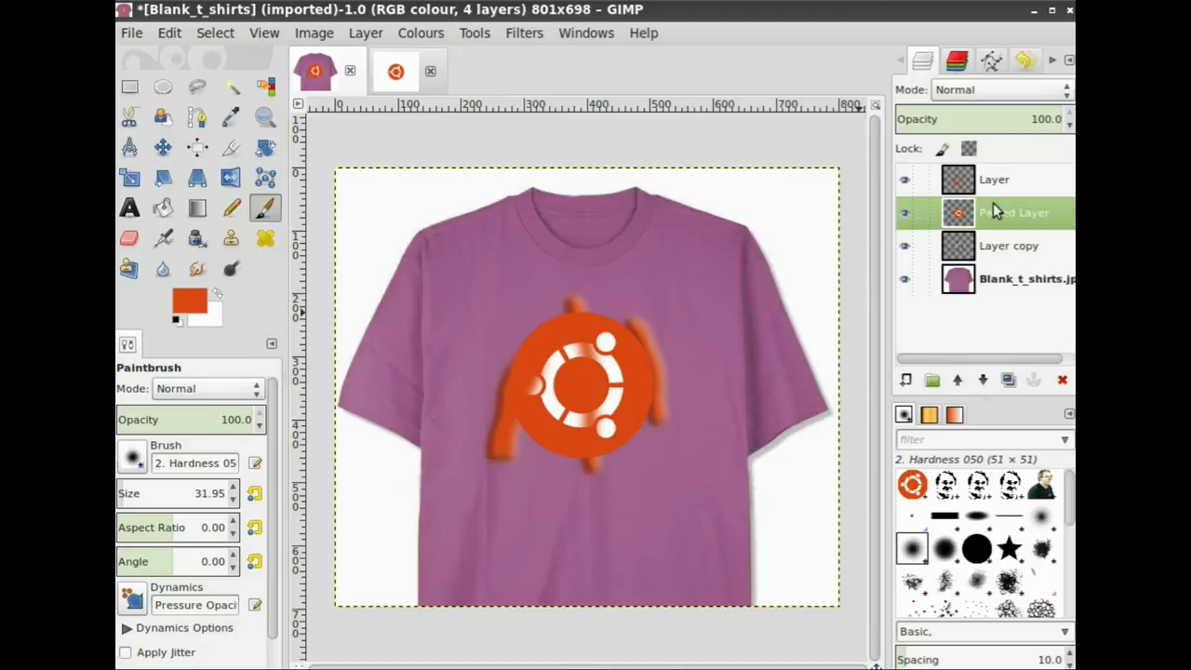
# Step: Start a Displace filter on the logo with Layer-7 as the X displacement map
pyautogui.rightClick(987, 210)
pyautogui.rightClick(664, 252)
pyautogui.moveTo(716, 451)
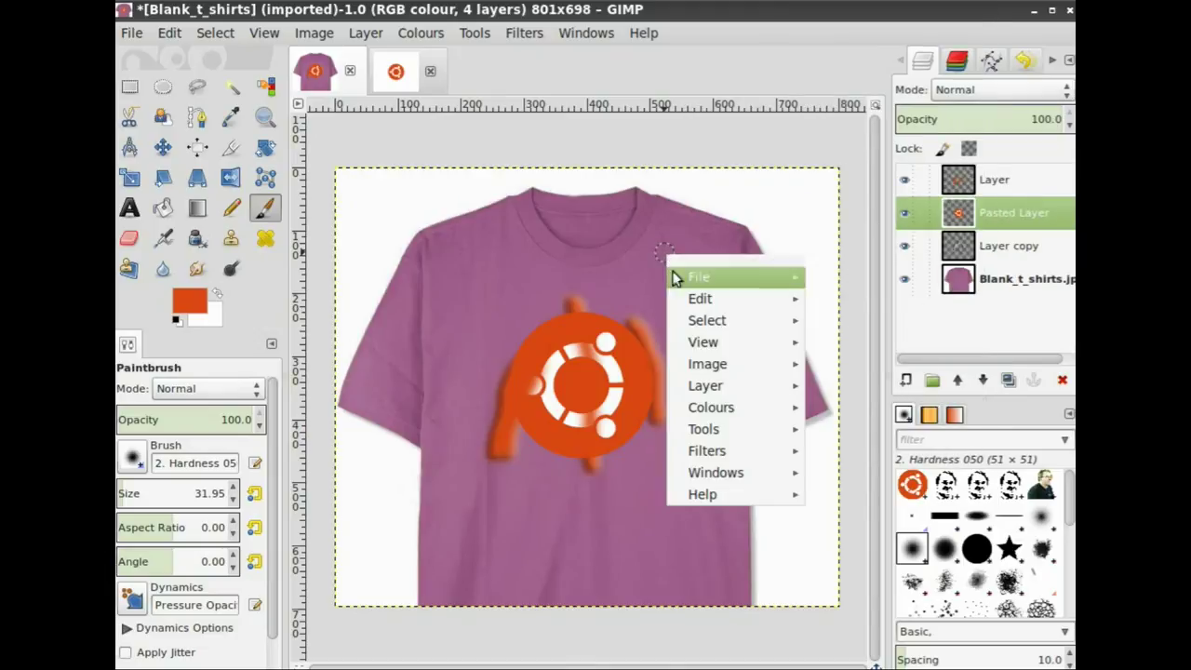
pyautogui.moveTo(938, 528)
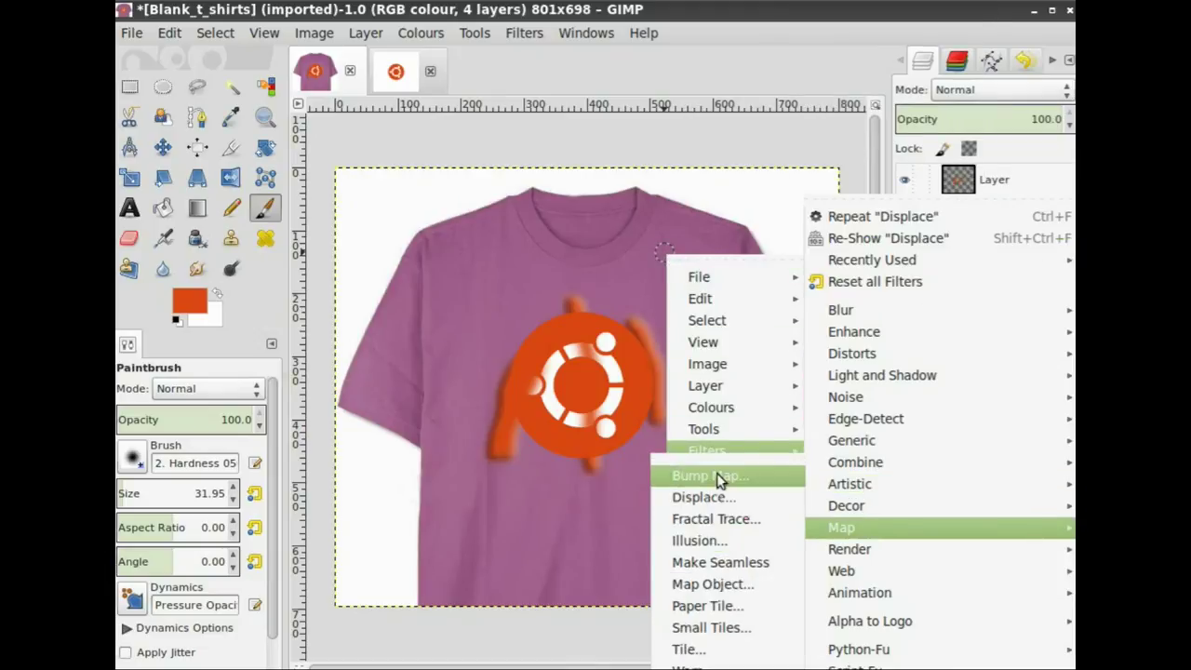
pyautogui.click(708, 499)
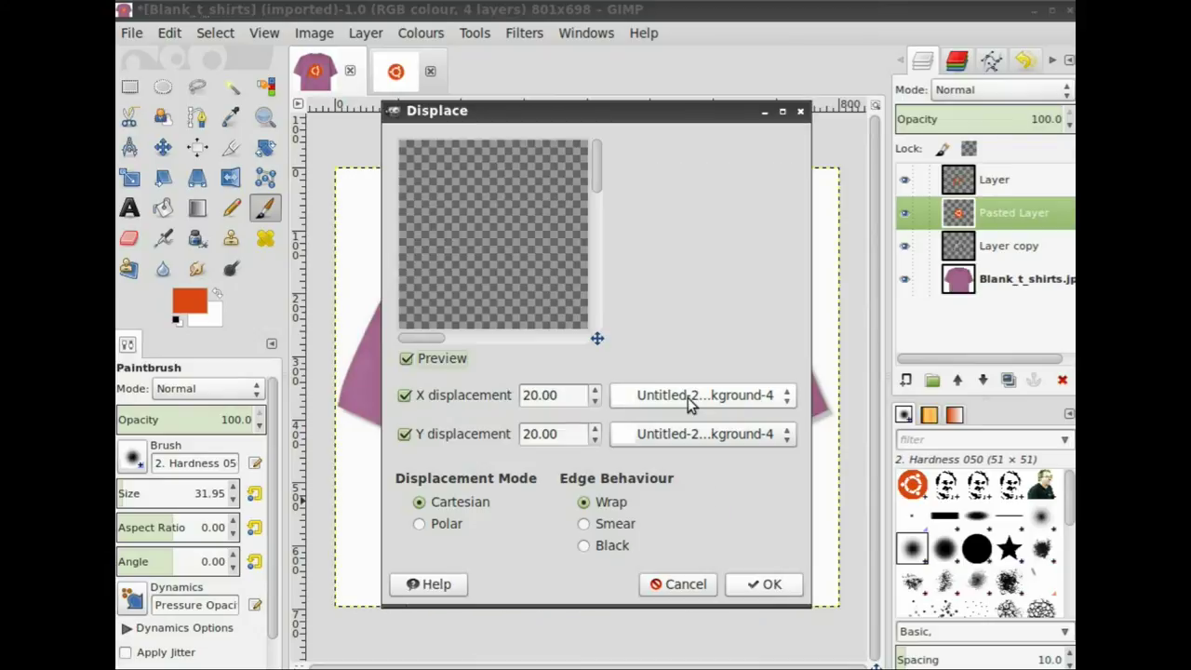
pyautogui.click(689, 396)
pyautogui.click(682, 430)
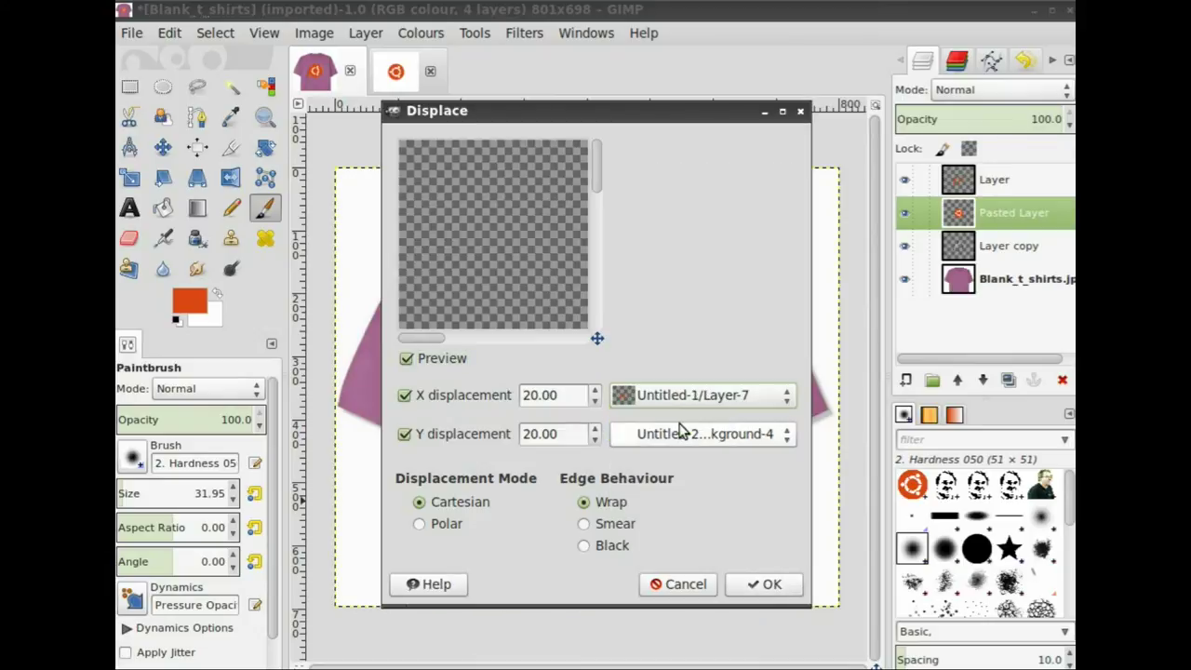
# Step: Use Layer-7 as the Y map, apply the 20 px displacement, and move Pasted Layer below Layer copy
pyautogui.moveTo(597, 339); pyautogui.dragTo(621, 370)
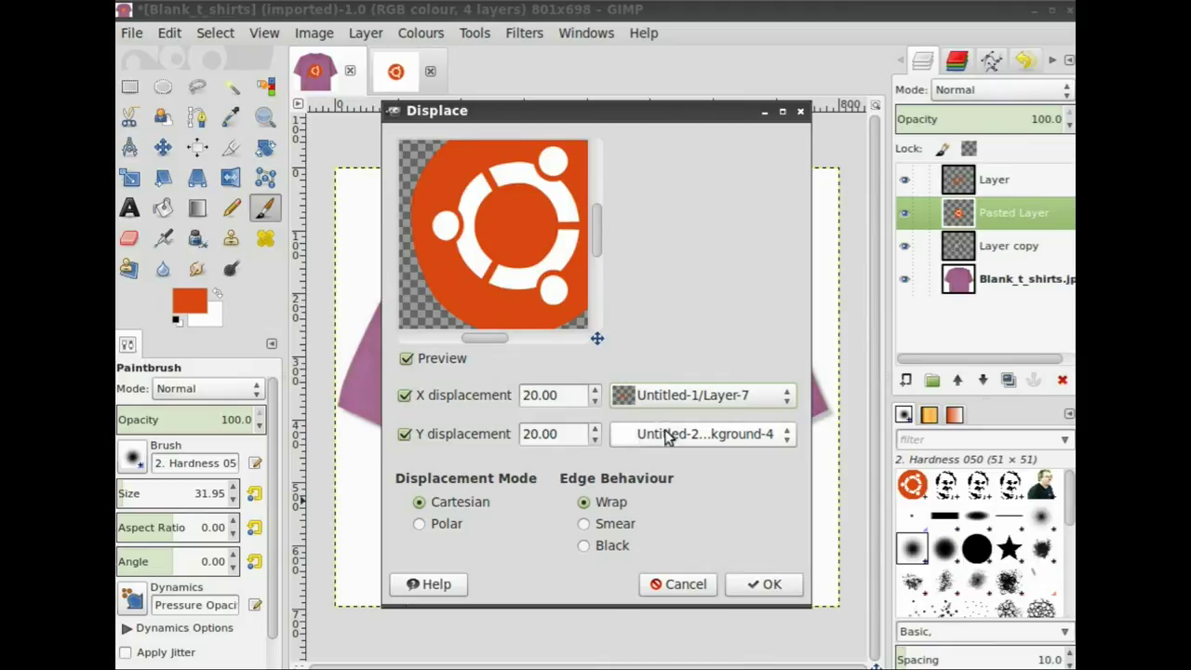
pyautogui.click(698, 434)
pyautogui.click(664, 459)
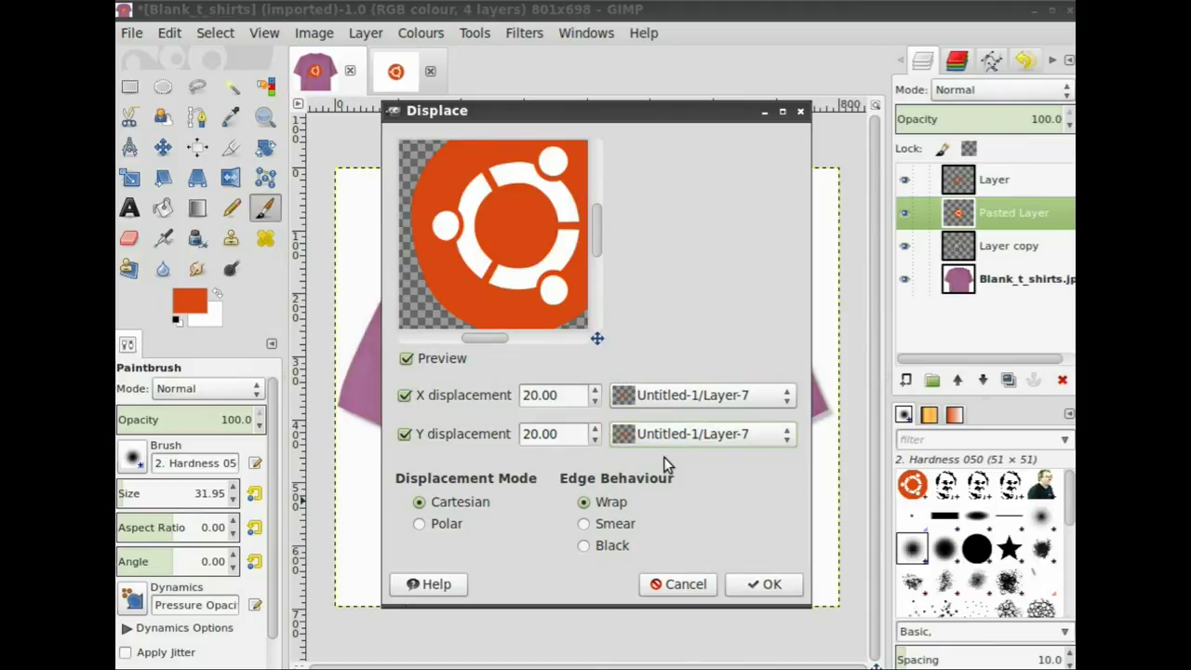
pyautogui.click(757, 584)
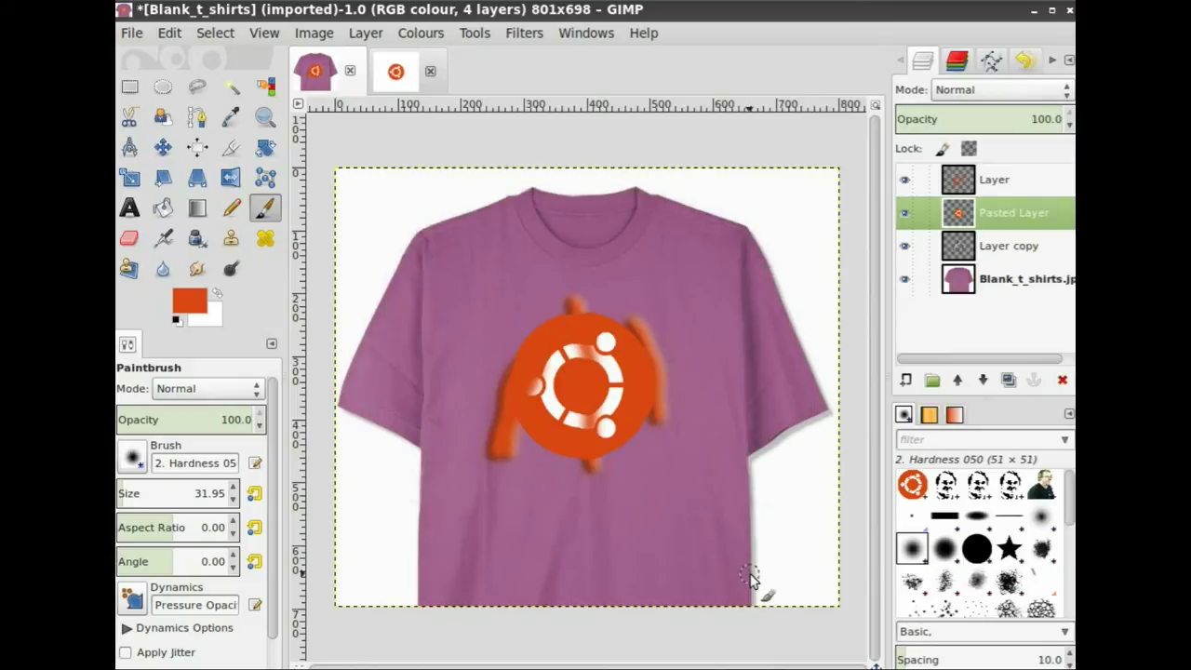
pyautogui.moveTo(992, 229); pyautogui.dragTo(1001, 265)
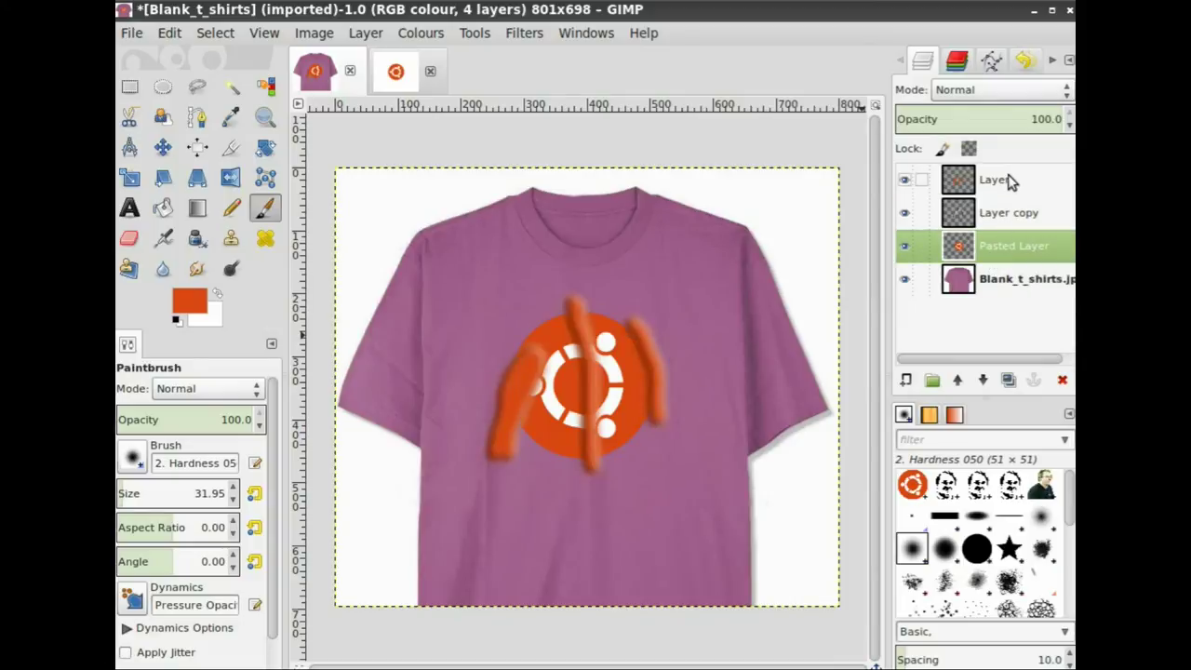
# Step: Select everything outside the logo using Alpha to Selection and Invert
pyautogui.rightClick(982, 247)
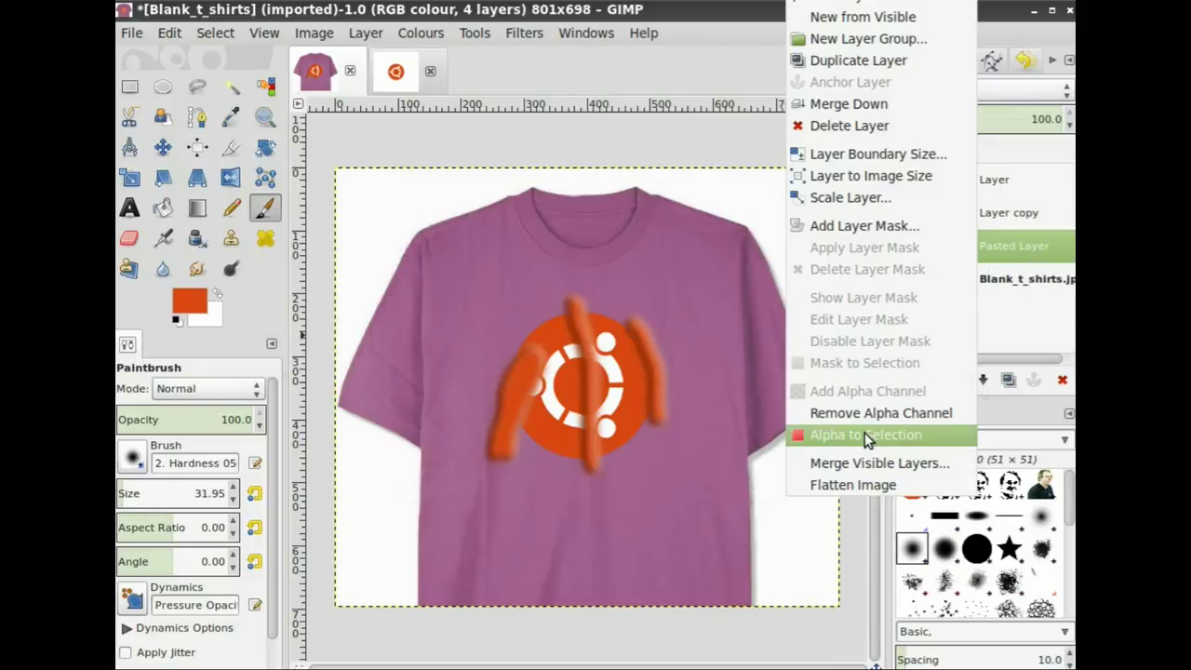
pyautogui.click(865, 439)
pyautogui.rightClick(611, 290)
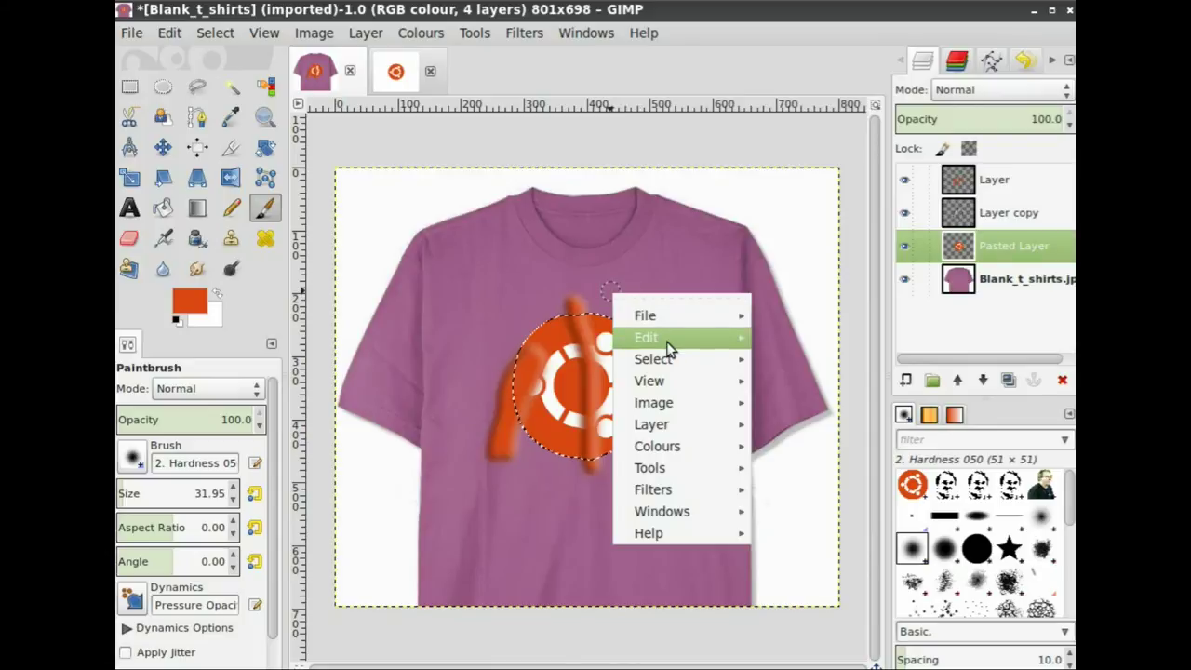
pyautogui.moveTo(653, 359)
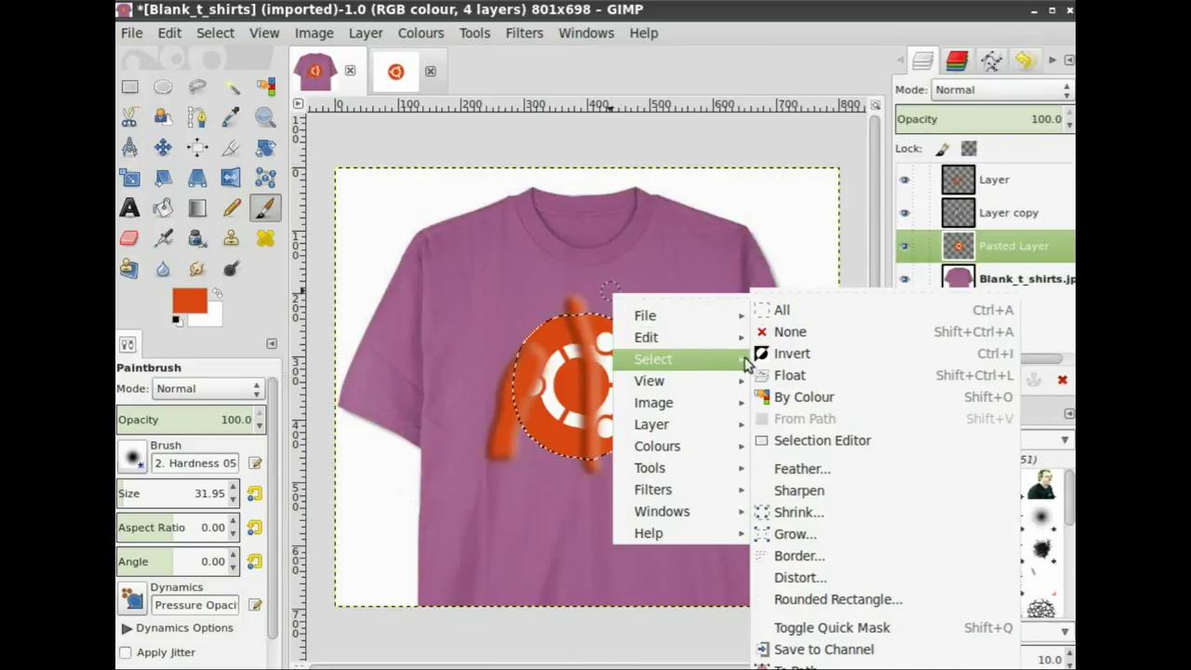
pyautogui.click(788, 352)
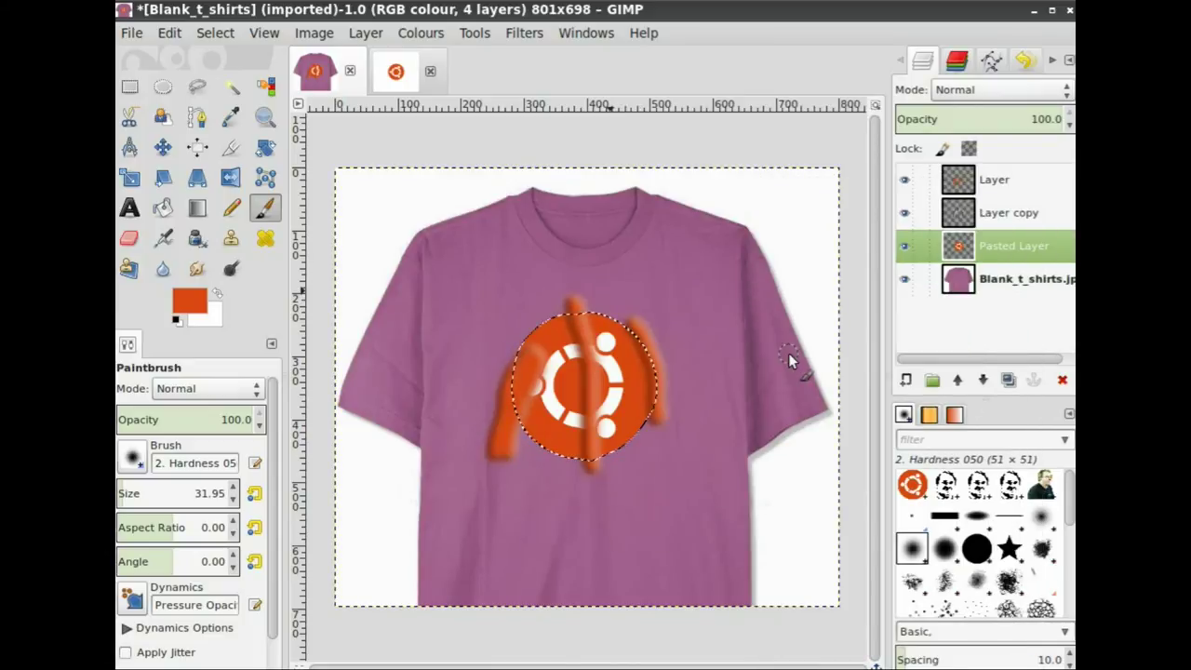
# Step: Delete the orange strokes outside the logo circle and clear the selection
pyautogui.click(999, 213)
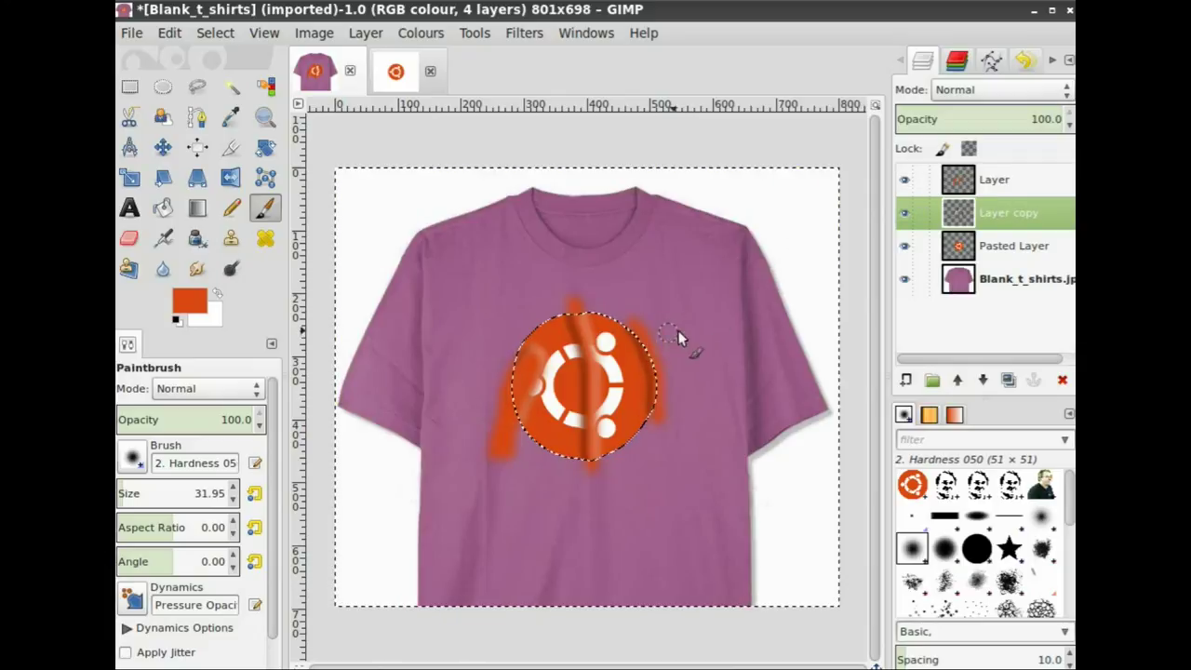
pyautogui.click(991, 186)
pyautogui.press('Delete')
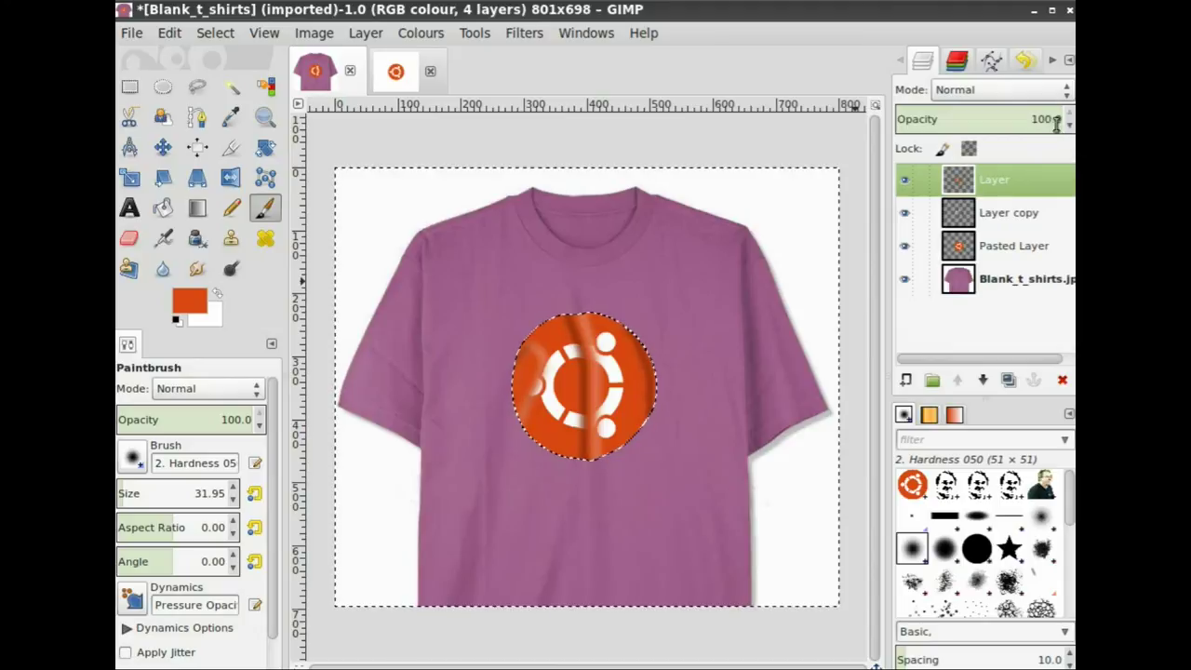
pyautogui.hotkey('ctrl', 'shift', 'a')
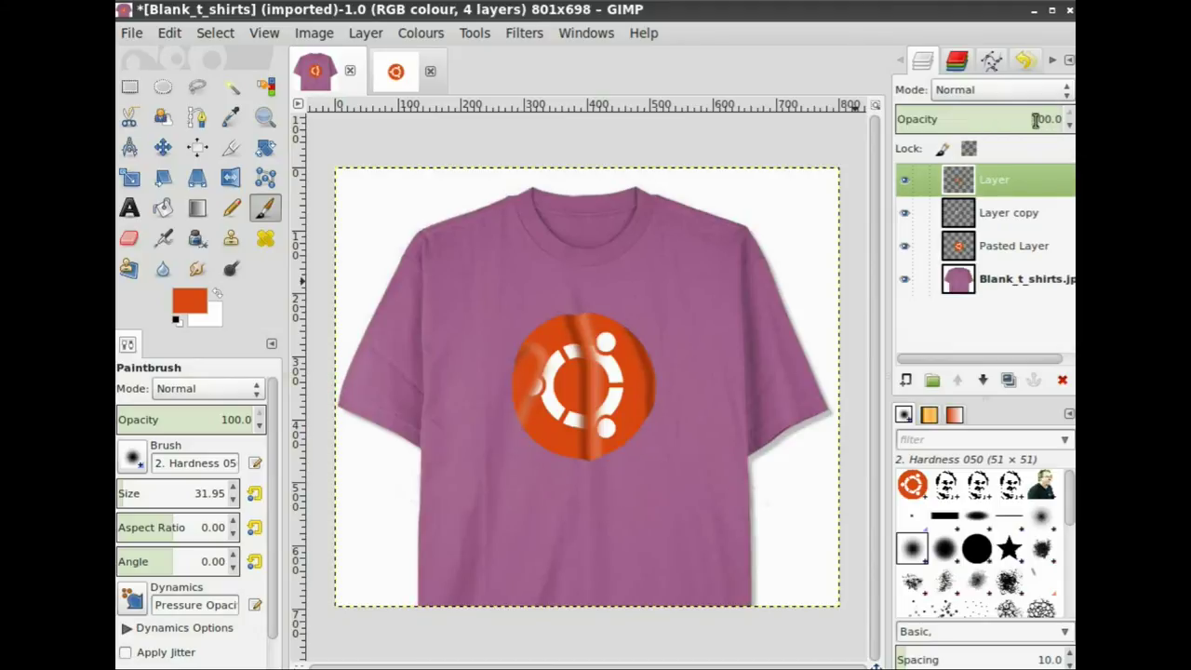
# Step: Fade Layer copy to 32.6% opacity and Layer to 68.5%, zooming in on the shirt
pyautogui.moveTo(1022, 123)
pyautogui.mouseDown()
pyautogui.moveTo(945, 118)
pyautogui.moveTo(959, 119)
pyautogui.mouseUp()
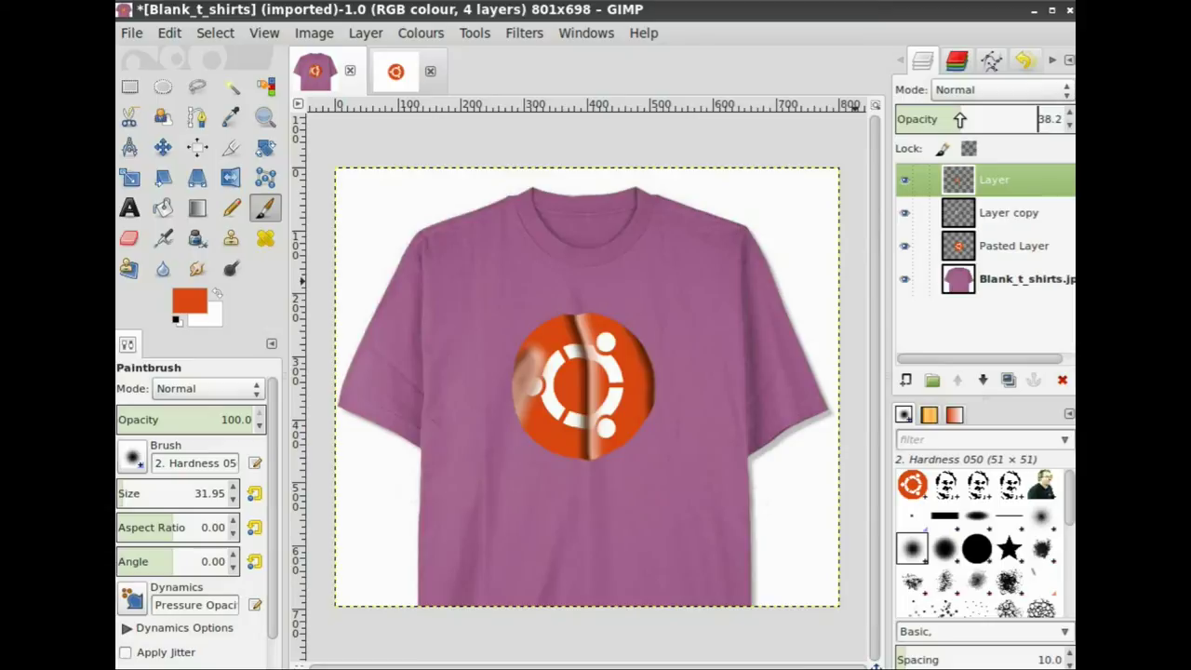
pyautogui.click(1005, 212)
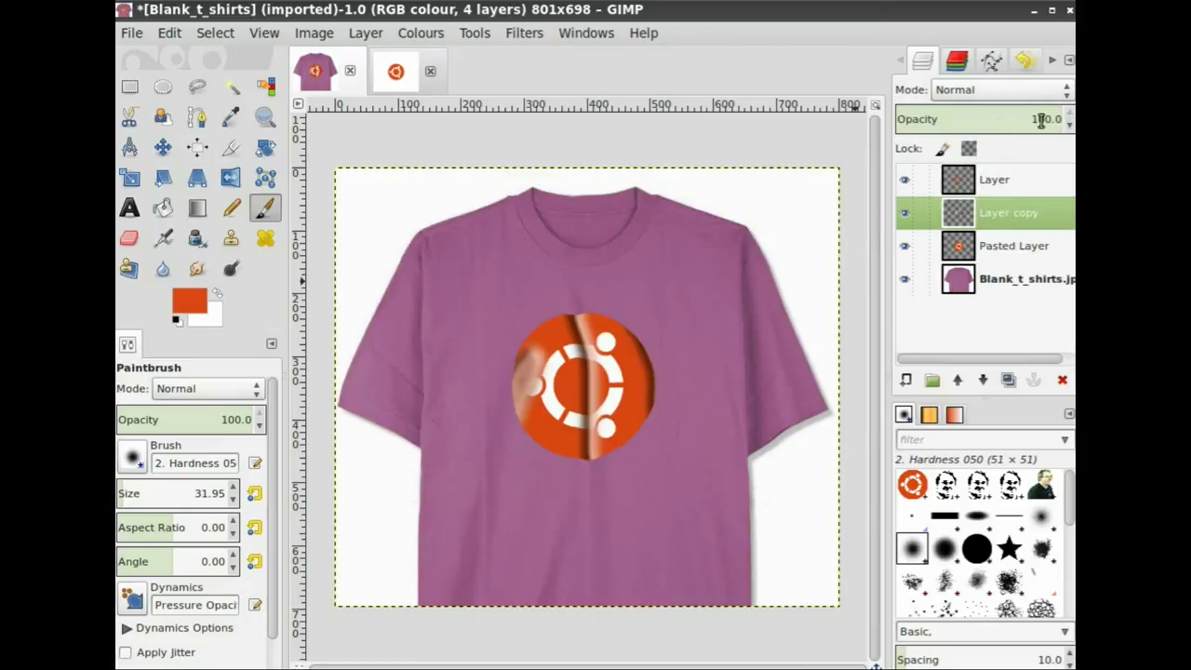
pyautogui.moveTo(1031, 119)
pyautogui.mouseDown()
pyautogui.moveTo(935, 119)
pyautogui.moveTo(955, 121)
pyautogui.mouseUp()
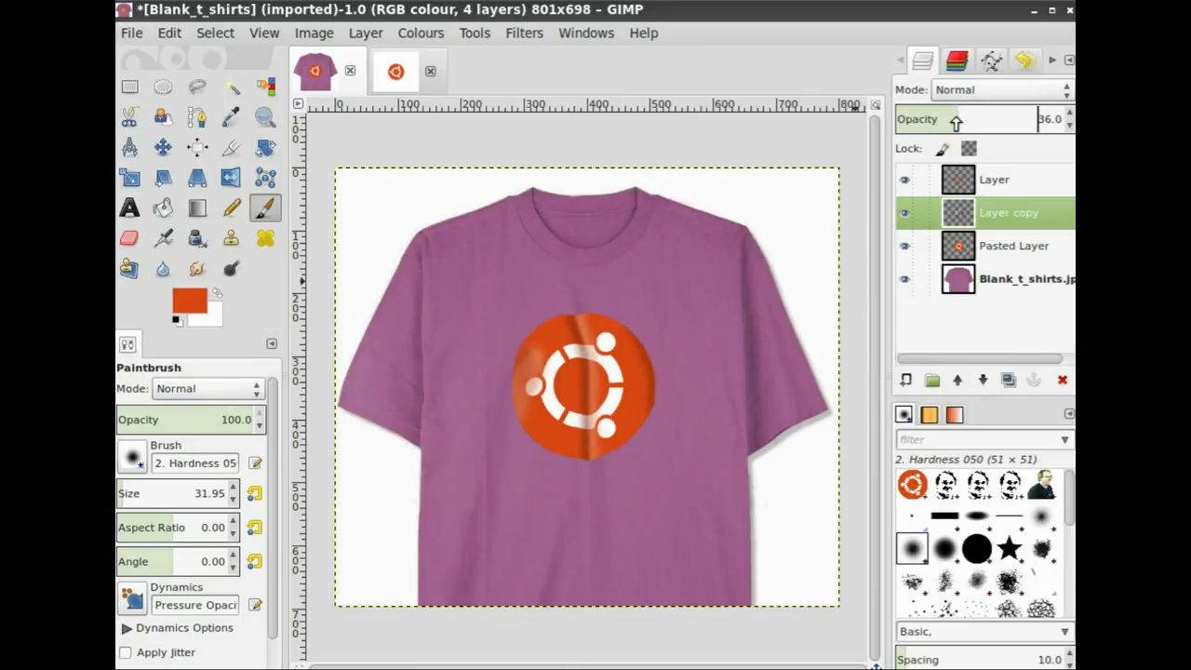
pyautogui.click(999, 179)
pyautogui.moveTo(960, 119); pyautogui.dragTo(1011, 119)
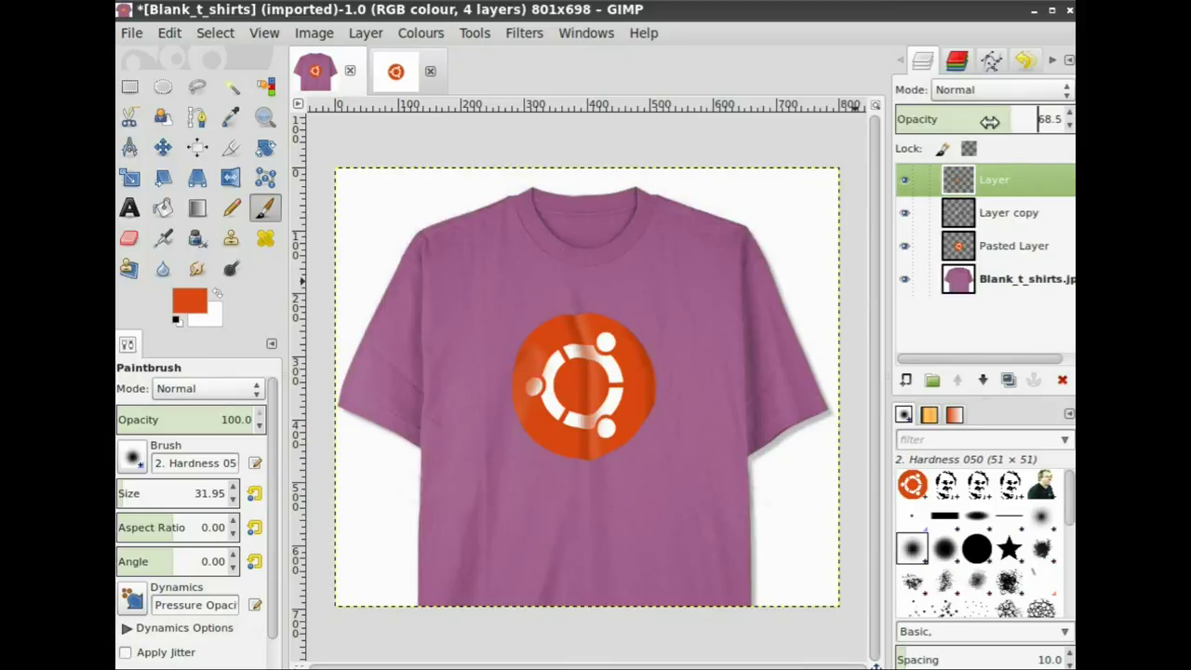
pyautogui.press('-')
pyautogui.press('-')
pyautogui.press('+')
pyautogui.press('+')
pyautogui.press('+')
pyautogui.press('-')
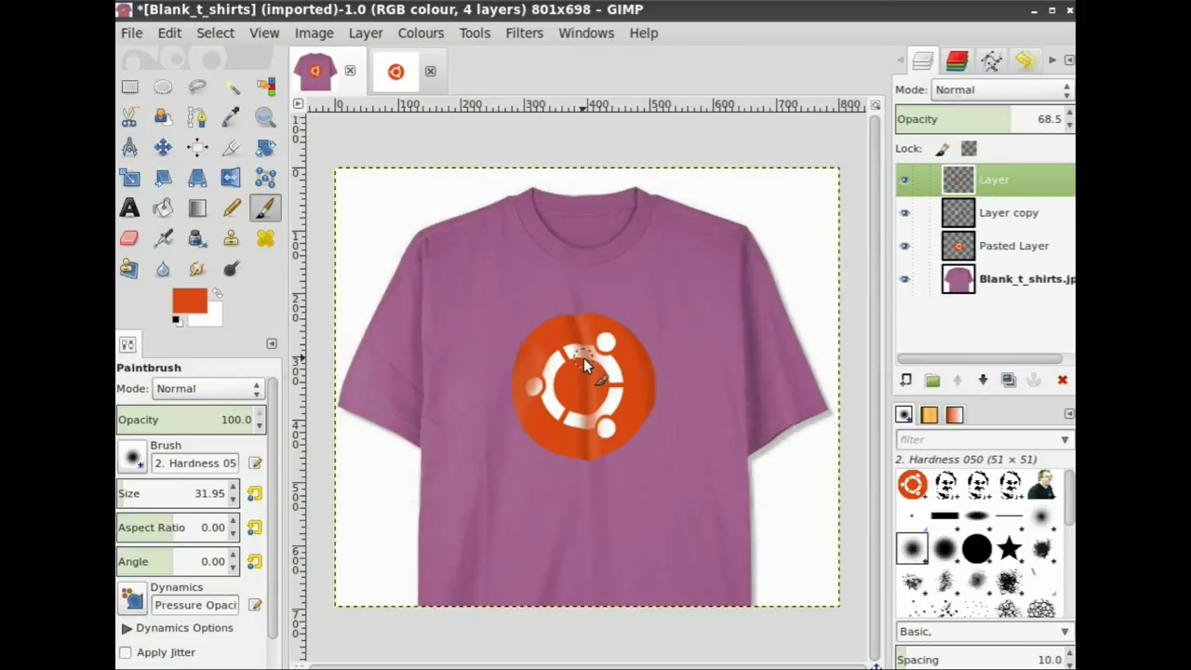